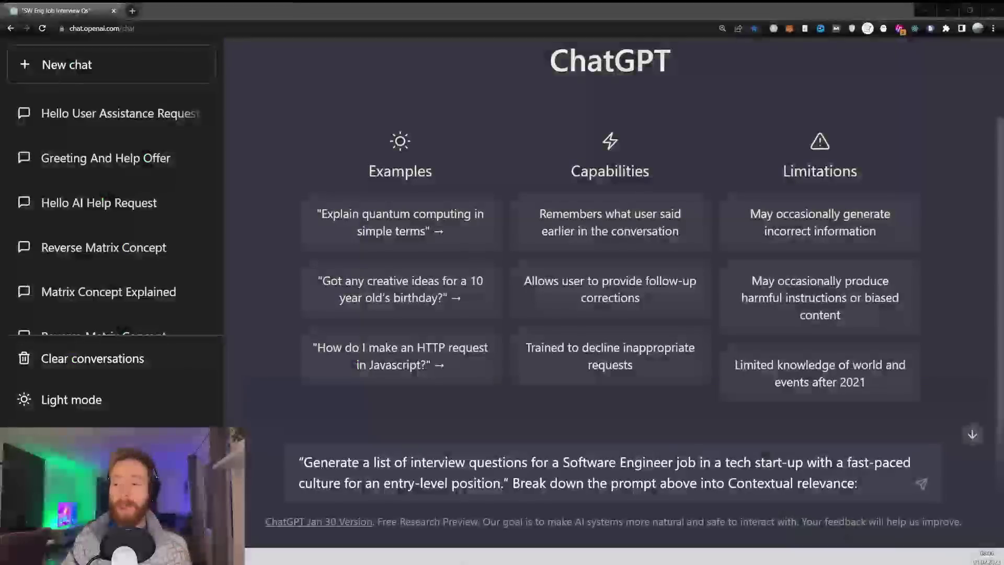
Submit the entry-level Software Engineer interview questions prompt with the request to break it down into Contextual relevance.
{"action": "left_click_drag", "start_coordinate": [305, 462], "coordinate": [646, 463]}
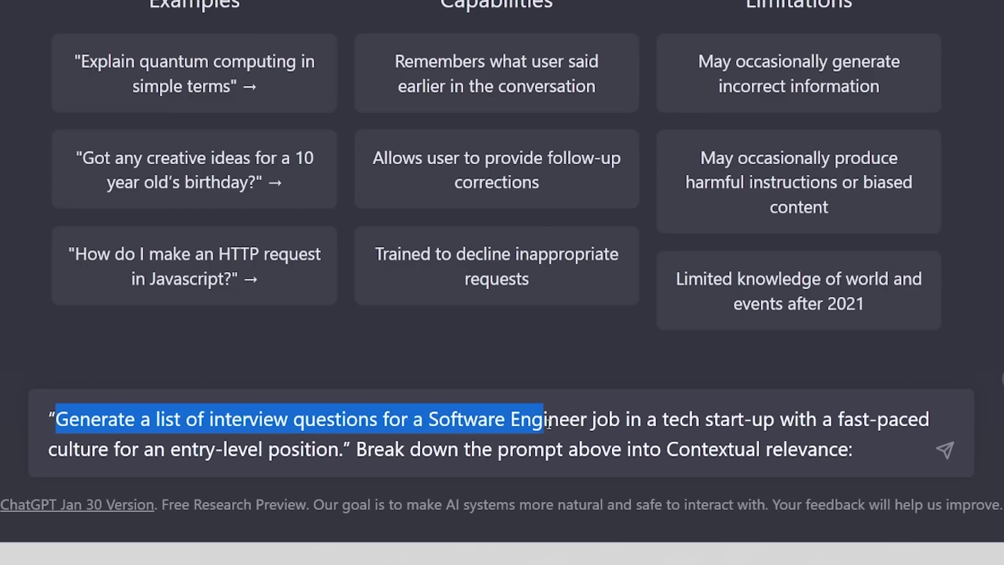
{"action": "left_click_drag", "start_coordinate": [547, 423], "coordinate": [857, 450]}
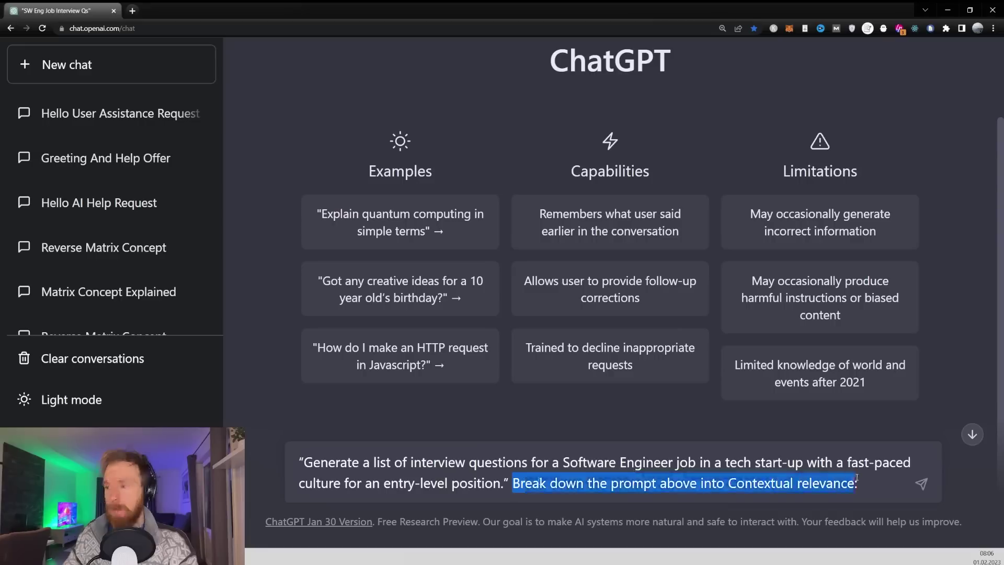
{"action": "left_click", "coordinate": [928, 461]}
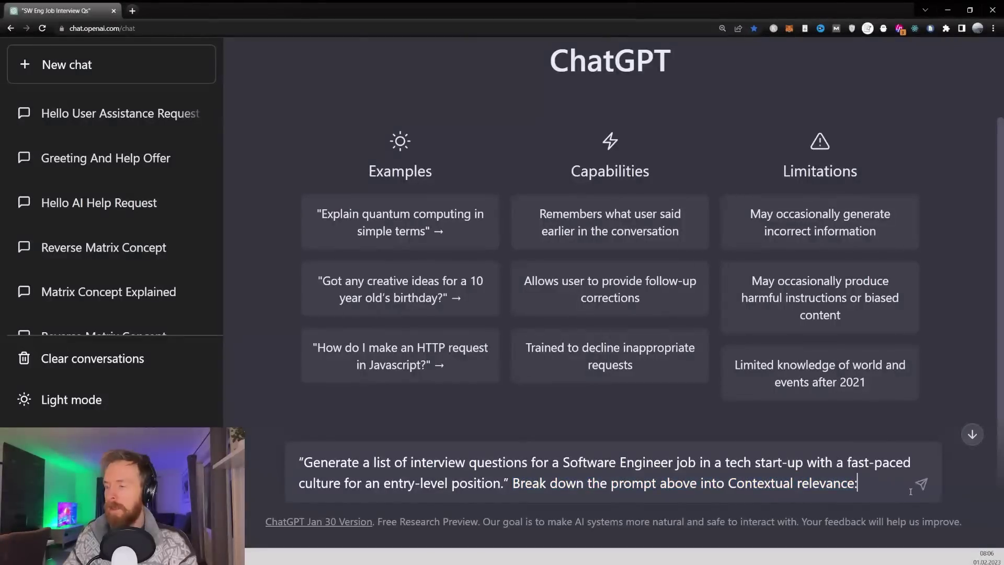
{"action": "left_click", "coordinate": [920, 484]}
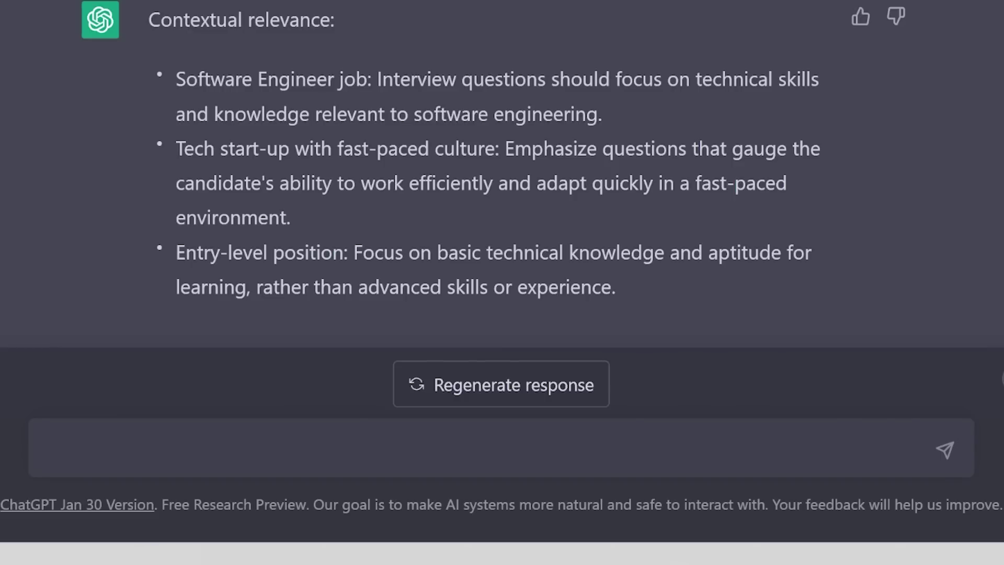
Examine the headings of the three bullets in the Contextual relevance breakdown.
{"action": "left_click_drag", "start_coordinate": [374, 79], "coordinate": [165, 90]}
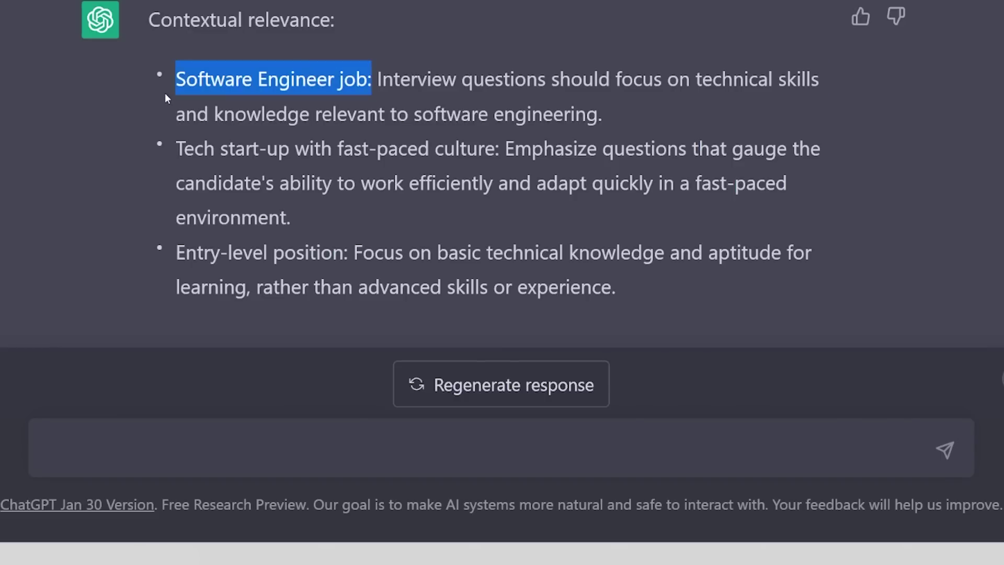
{"action": "left_click_drag", "start_coordinate": [184, 150], "coordinate": [501, 150]}
{"action": "left_click_drag", "start_coordinate": [176, 253], "coordinate": [349, 254]}
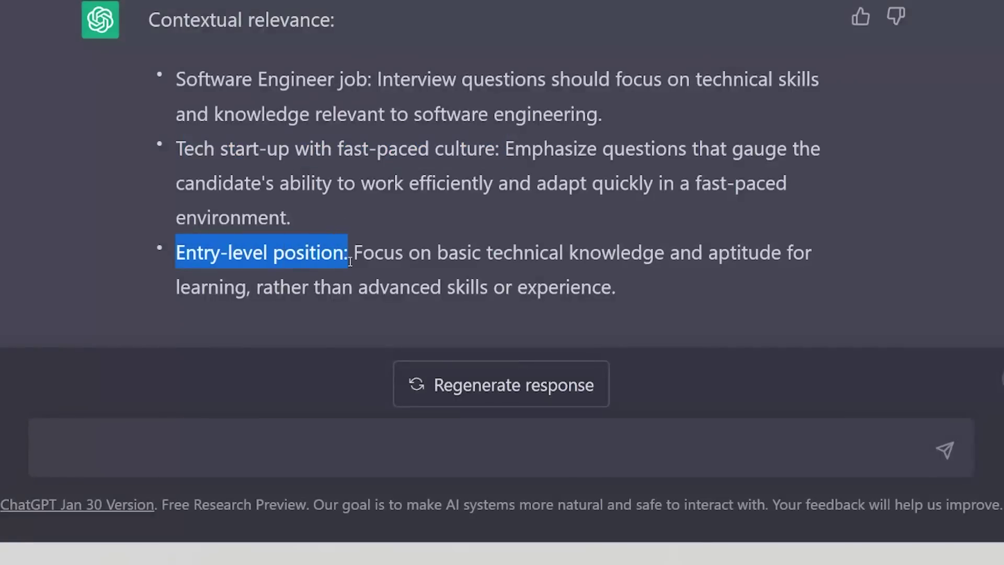
{"action": "left_click", "coordinate": [374, 225]}
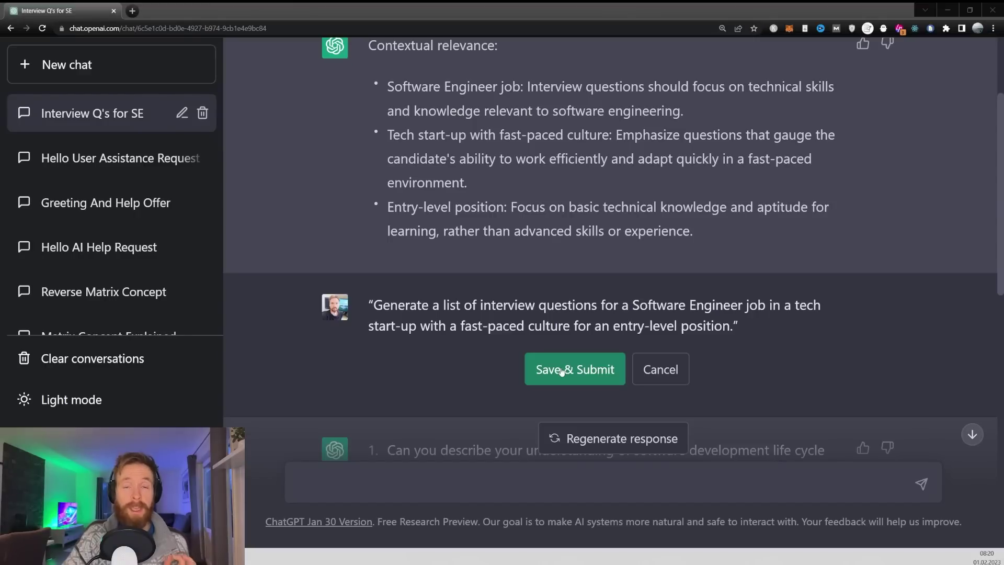
Resubmit the interview questions prompt without the breakdown request and skim the generated list.
{"action": "left_click", "coordinate": [561, 371]}
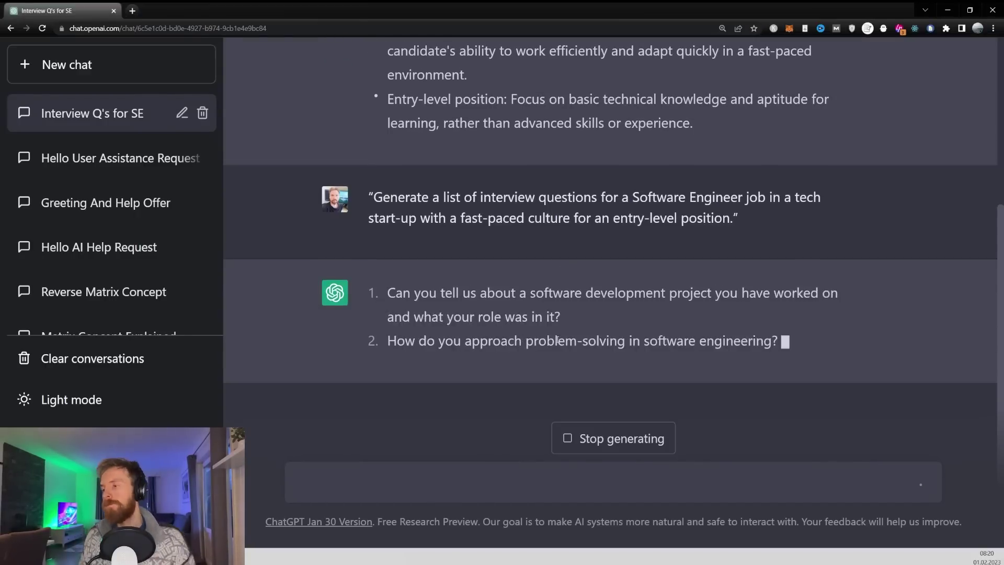
{"action": "scroll", "coordinate": [575, 280], "scroll_direction": "up", "scroll_amount": 5}
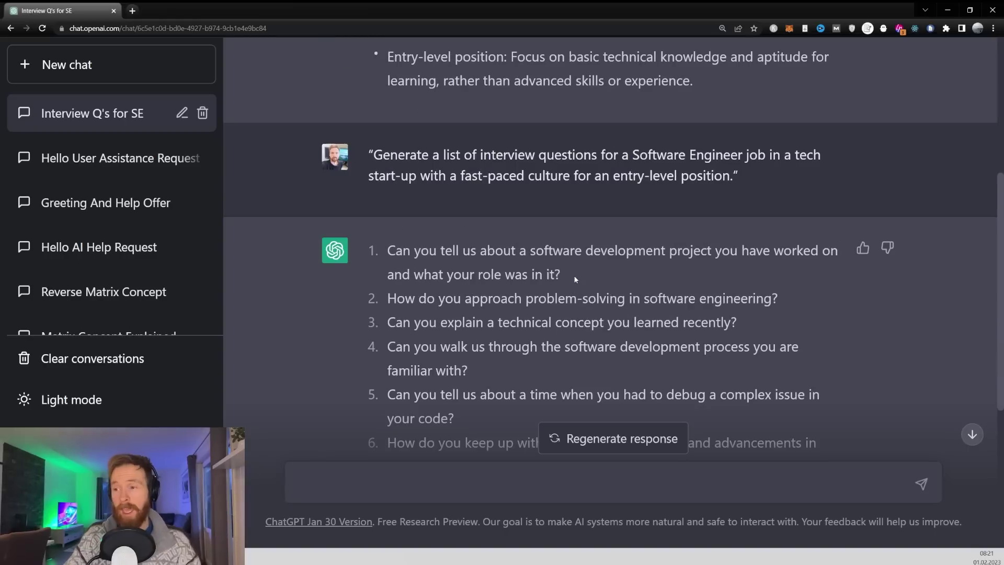
{"action": "scroll", "coordinate": [561, 267], "scroll_direction": "down", "scroll_amount": 5}
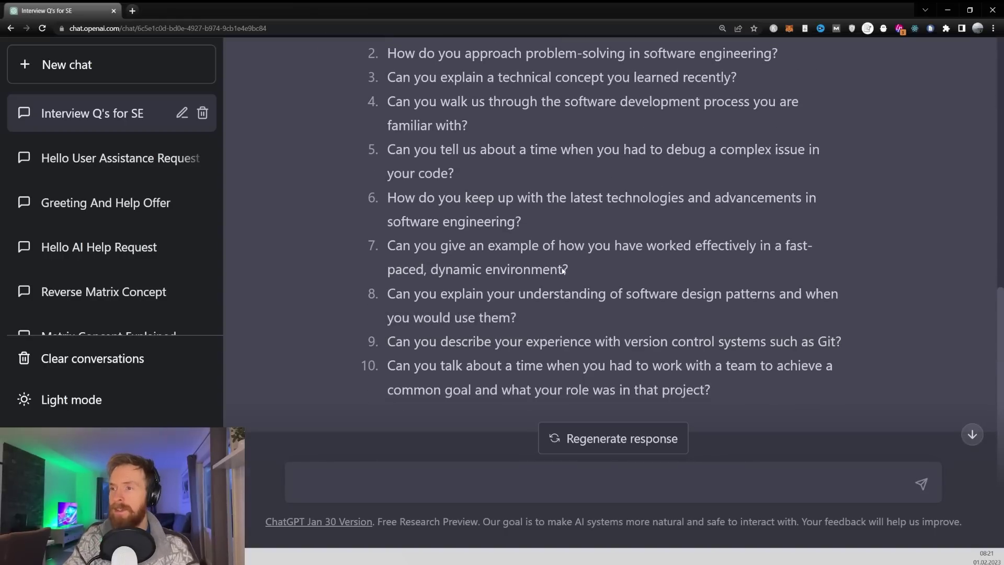
{"action": "scroll", "coordinate": [563, 269], "scroll_direction": "up", "scroll_amount": 4}
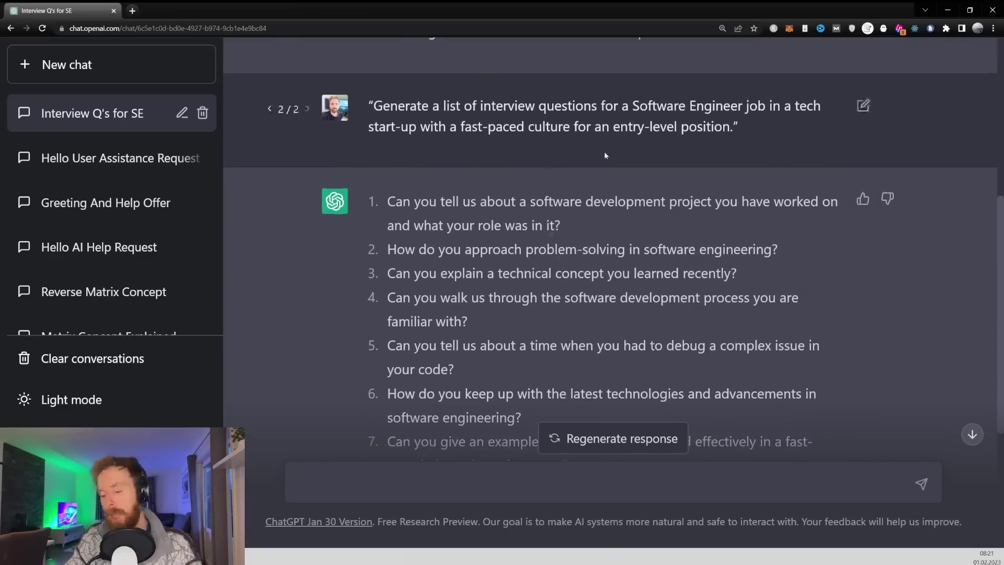
{"action": "scroll", "coordinate": [426, 218], "scroll_direction": "down", "scroll_amount": 1}
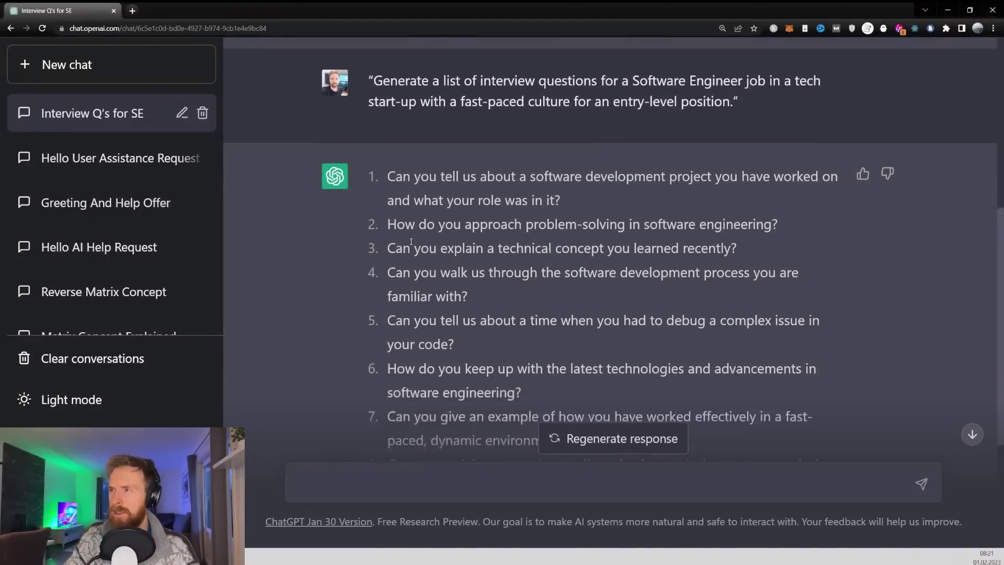
Examine the interview questions on a recently learned technical concept, keeping up with technologies, and version control, checking their relevance to the prompt.
{"action": "left_click_drag", "start_coordinate": [390, 224], "coordinate": [741, 220]}
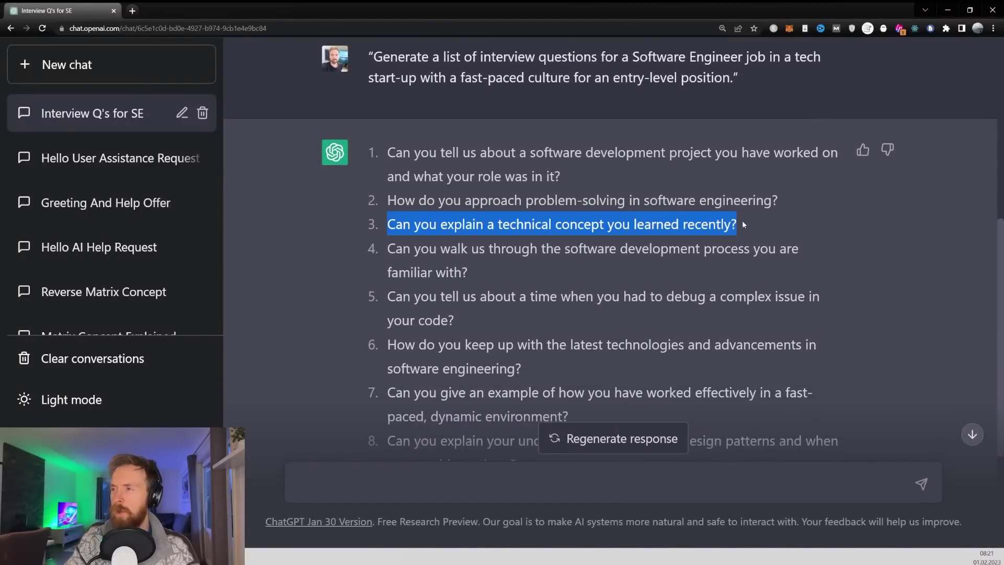
{"action": "left_click", "coordinate": [717, 236]}
{"action": "scroll", "coordinate": [717, 236], "scroll_direction": "down", "scroll_amount": 3}
{"action": "left_click_drag", "start_coordinate": [388, 197], "coordinate": [541, 226]}
{"action": "left_click", "coordinate": [541, 226]}
{"action": "scroll", "coordinate": [540, 226], "scroll_direction": "down", "scroll_amount": 1}
{"action": "left_click_drag", "start_coordinate": [387, 292], "coordinate": [861, 298]}
{"action": "left_click", "coordinate": [860, 297]}
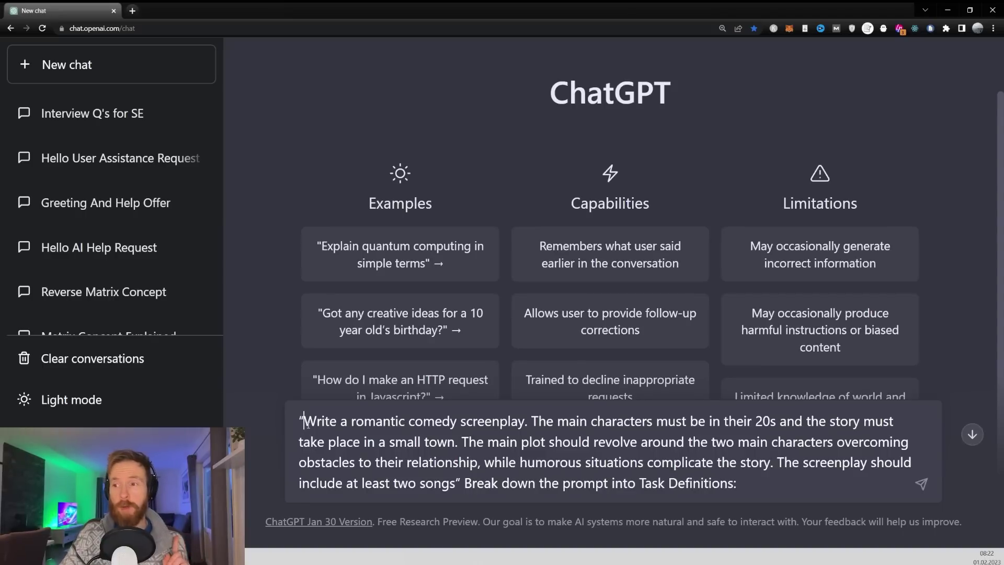
Submit the romantic comedy screenplay prompt with the request to break it down into Task Definitions.
{"action": "left_click_drag", "start_coordinate": [305, 420], "coordinate": [517, 421]}
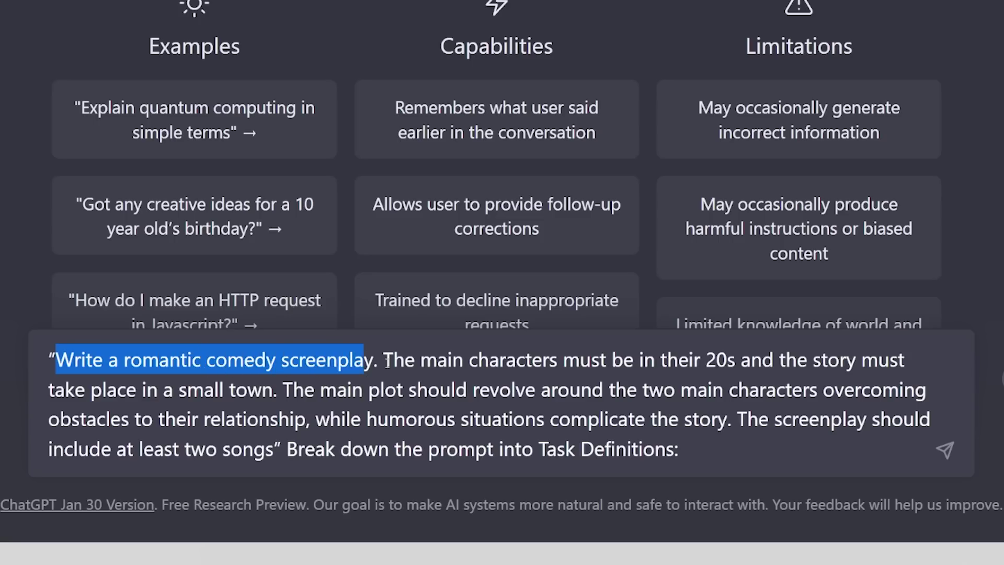
{"action": "left_click_drag", "start_coordinate": [385, 361], "coordinate": [613, 450]}
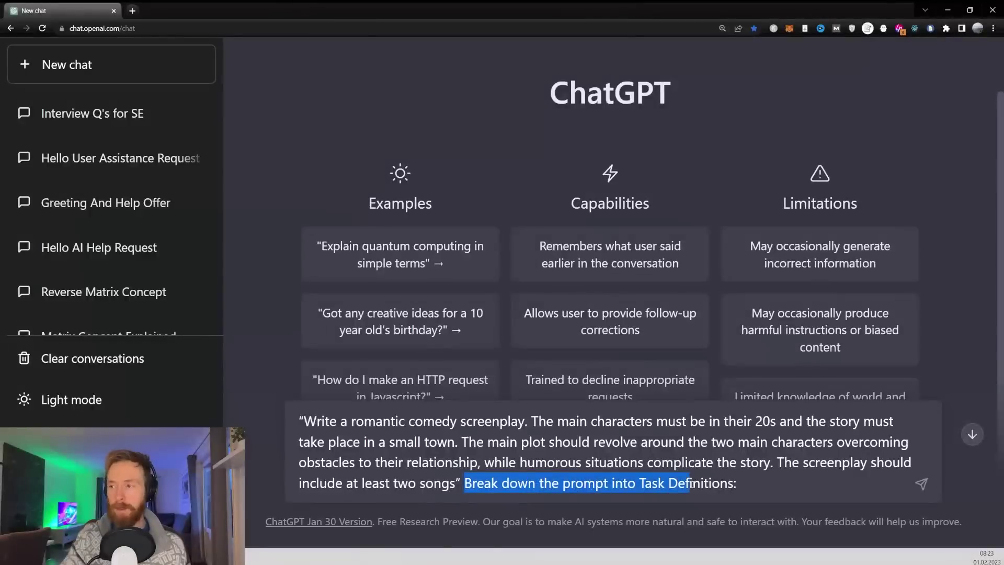
{"action": "left_click_drag", "start_coordinate": [691, 483], "coordinate": [740, 480]}
{"action": "left_click", "coordinate": [741, 476]}
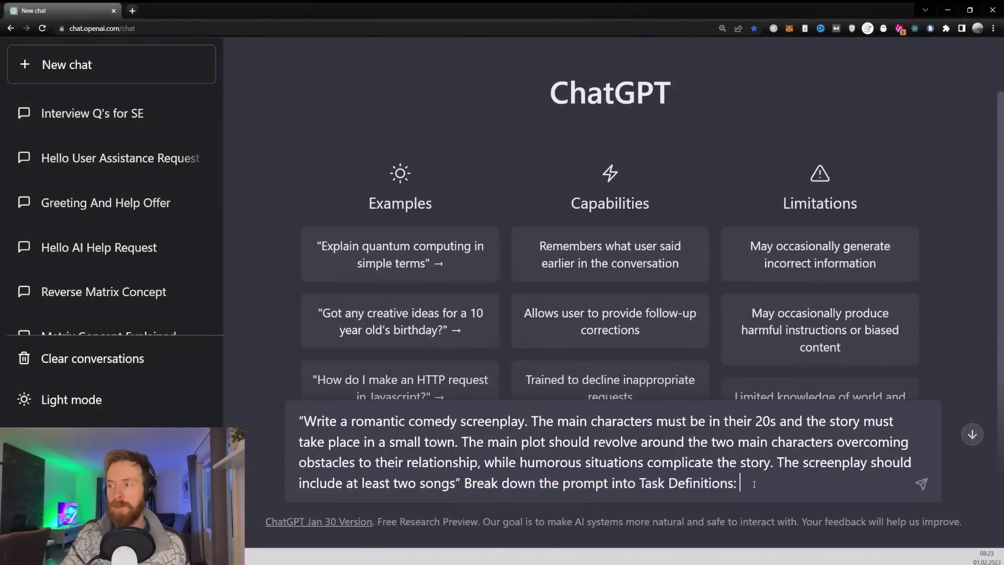
{"action": "key", "text": "Return"}
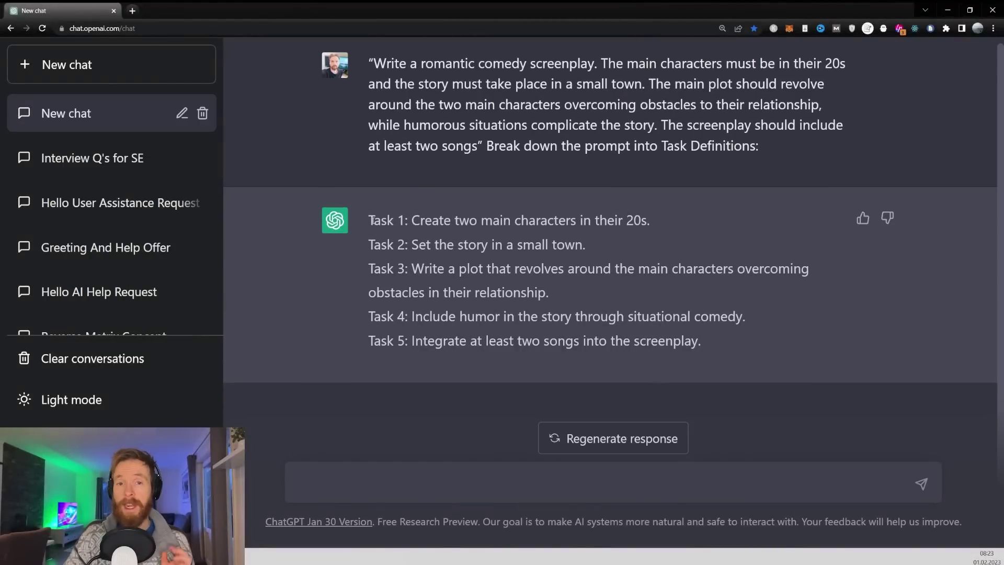
Examine each of the tasks in the screenplay prompt's breakdown, from the main characters to the songs.
{"action": "left_click_drag", "start_coordinate": [369, 220], "coordinate": [397, 341]}
{"action": "left_click_drag", "start_coordinate": [584, 220], "coordinate": [651, 221]}
{"action": "left_click_drag", "start_coordinate": [411, 245], "coordinate": [591, 247]}
{"action": "left_click_drag", "start_coordinate": [411, 268], "coordinate": [693, 274]}
{"action": "left_click_drag", "start_coordinate": [412, 320], "coordinate": [642, 320]}
{"action": "left_click_drag", "start_coordinate": [413, 340], "coordinate": [709, 345]}
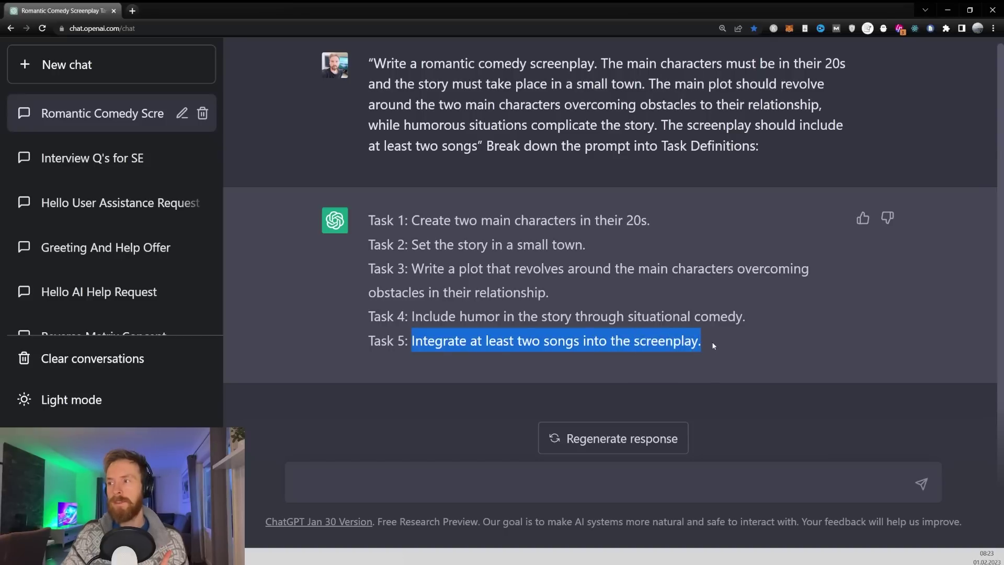
{"action": "left_click", "coordinate": [709, 346]}
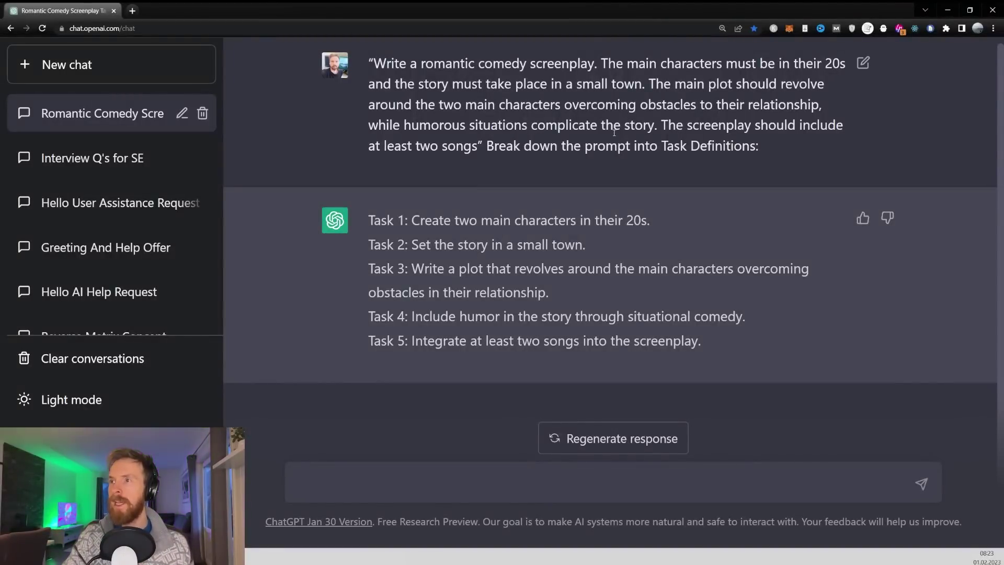
Reuse the quoted screenplay text from the first message as a new prompt, without its quotation marks or breakdown request, and submit it.
{"action": "left_click_drag", "start_coordinate": [482, 148], "coordinate": [370, 63]}
{"action": "key", "text": "ctrl+c"}
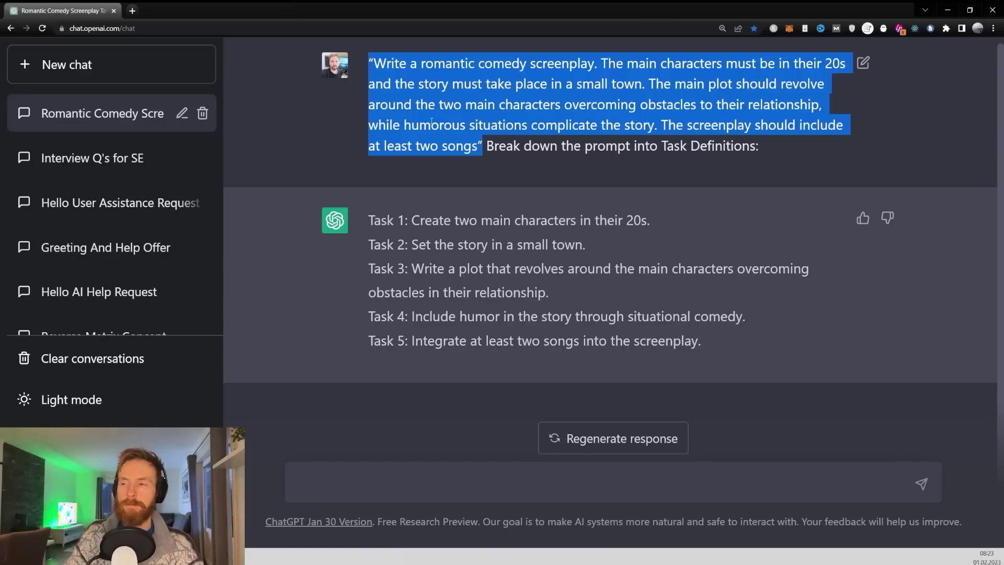
{"action": "left_click", "coordinate": [432, 477]}
{"action": "key", "text": "ctrl+v"}
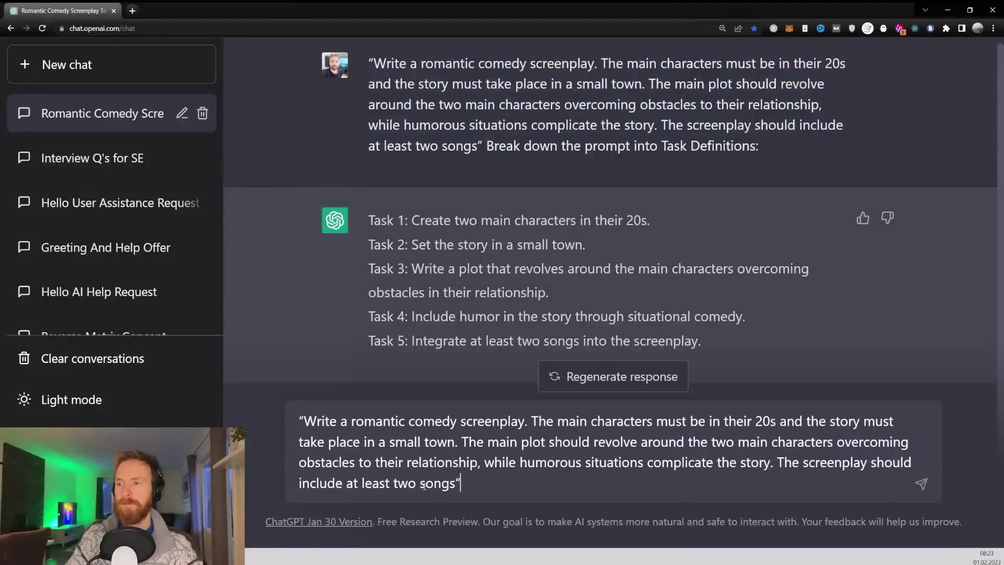
{"action": "key", "text": "BackSpace"}
{"action": "key", "text": "ctrl+Home"}
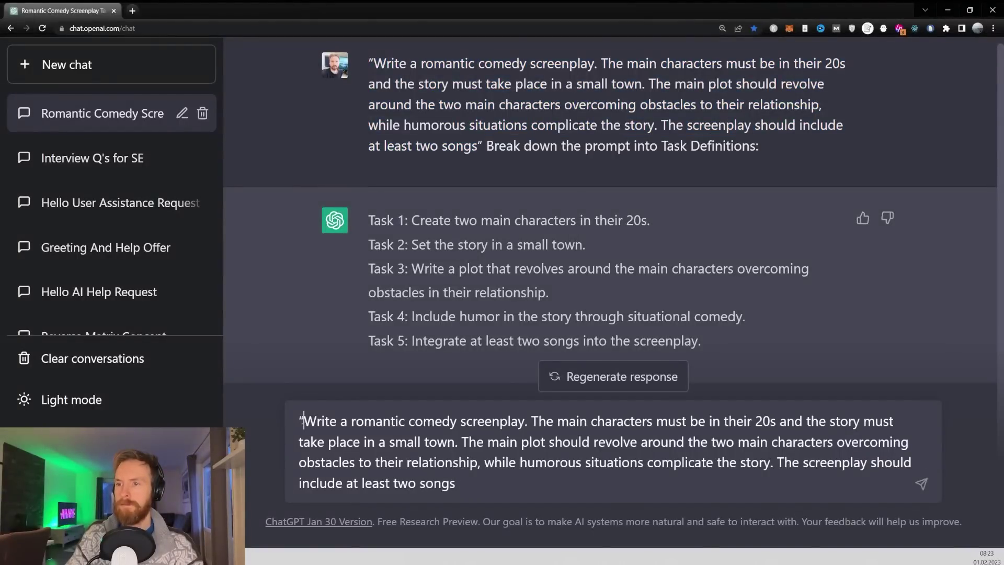
{"action": "key", "text": "BackSpace"}
{"action": "left_click", "coordinate": [920, 485]}
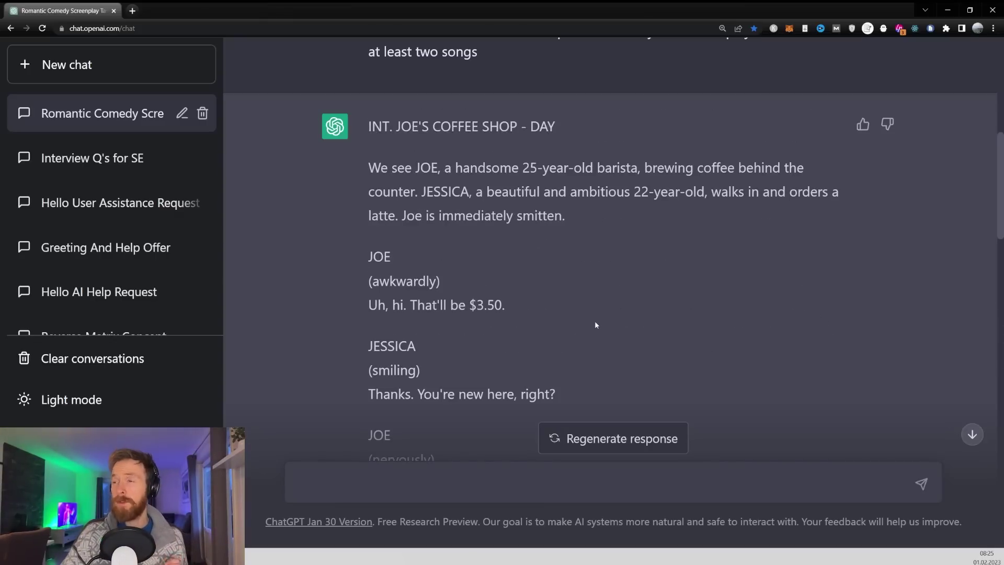
Check the generated screenplay for the main characters' ages, the small-town setting and the first song.
{"action": "left_click_drag", "start_coordinate": [446, 170], "coordinate": [570, 174]}
{"action": "left_click_drag", "start_coordinate": [421, 193], "coordinate": [710, 196]}
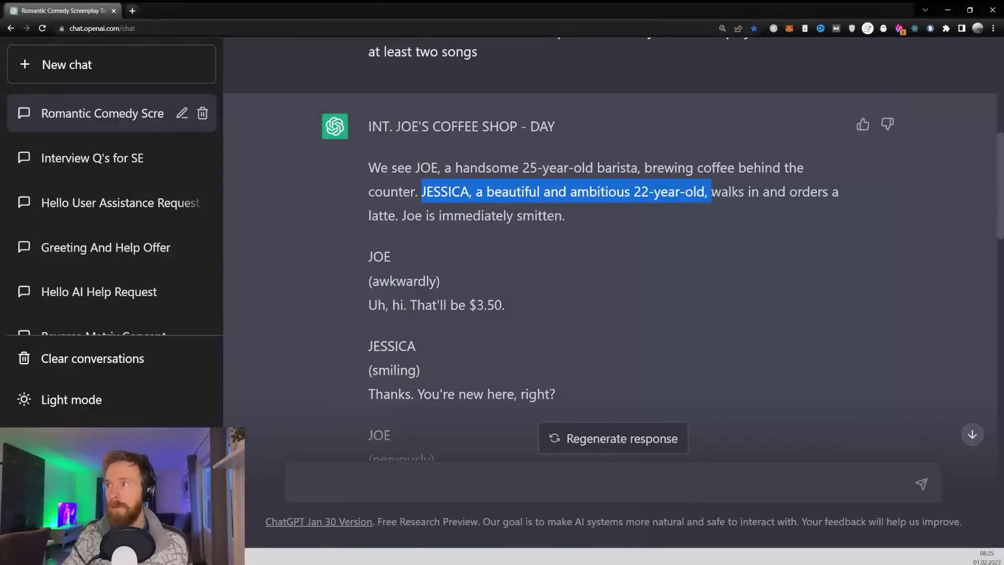
{"action": "left_click", "coordinate": [662, 224]}
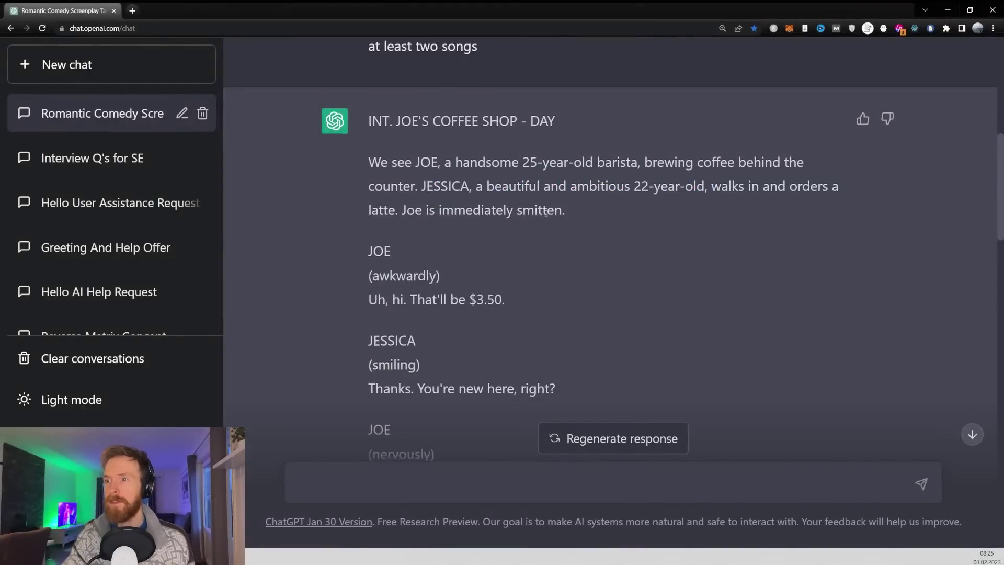
{"action": "scroll", "coordinate": [544, 216], "scroll_direction": "down", "scroll_amount": 8}
{"action": "scroll", "coordinate": [533, 211], "scroll_direction": "up", "scroll_amount": 3}
{"action": "scroll", "coordinate": [411, 153], "scroll_direction": "down", "scroll_amount": 6}
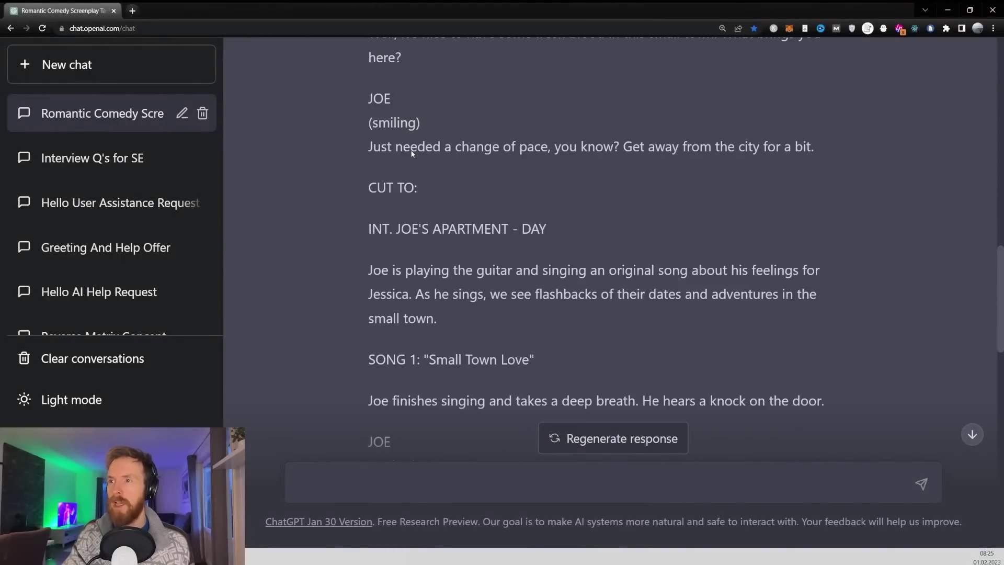
{"action": "scroll", "coordinate": [450, 181], "scroll_direction": "down", "scroll_amount": 3}
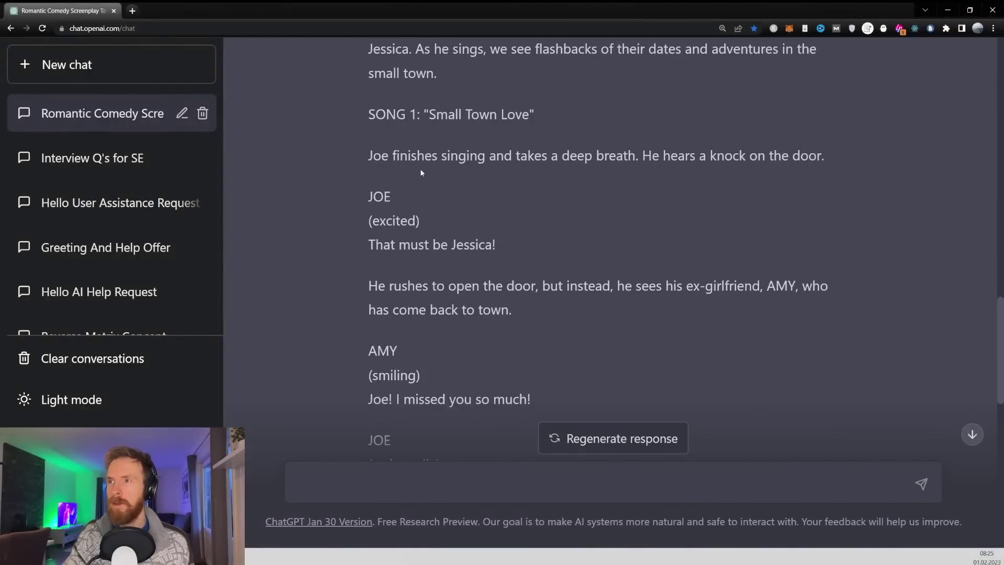
{"action": "scroll", "coordinate": [413, 180], "scroll_direction": "up", "scroll_amount": 2}
{"action": "left_click_drag", "start_coordinate": [369, 211], "coordinate": [526, 212]}
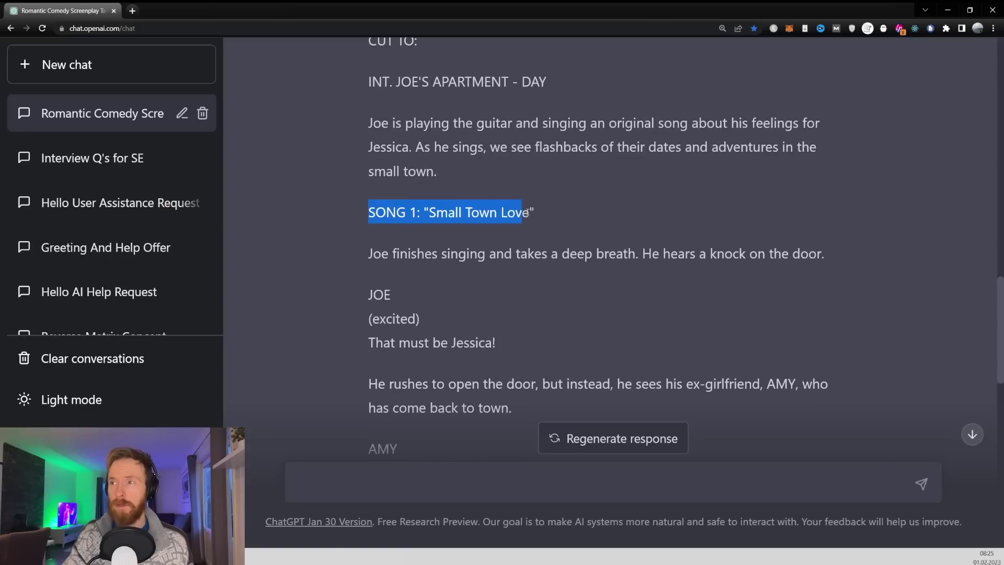
{"action": "left_click", "coordinate": [577, 211]}
Read the rest of the screenplay, find the second song, and return to the task list for comparison.
{"action": "scroll", "coordinate": [549, 205], "scroll_direction": "down", "scroll_amount": 3}
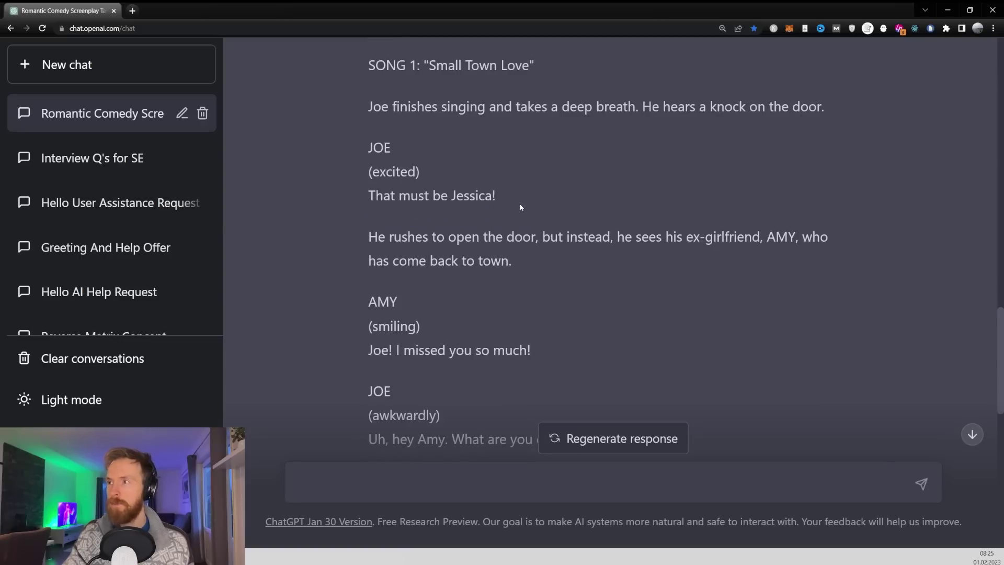
{"action": "scroll", "coordinate": [520, 205], "scroll_direction": "down", "scroll_amount": 7}
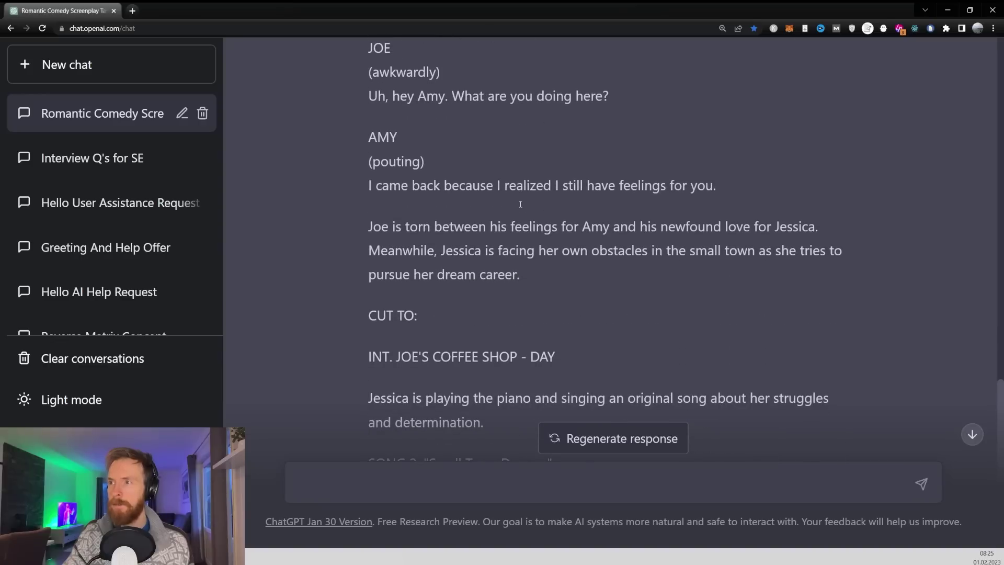
{"action": "scroll", "coordinate": [520, 205], "scroll_direction": "down", "scroll_amount": 5}
{"action": "left_click_drag", "start_coordinate": [370, 219], "coordinate": [578, 218]}
{"action": "left_click", "coordinate": [584, 216]}
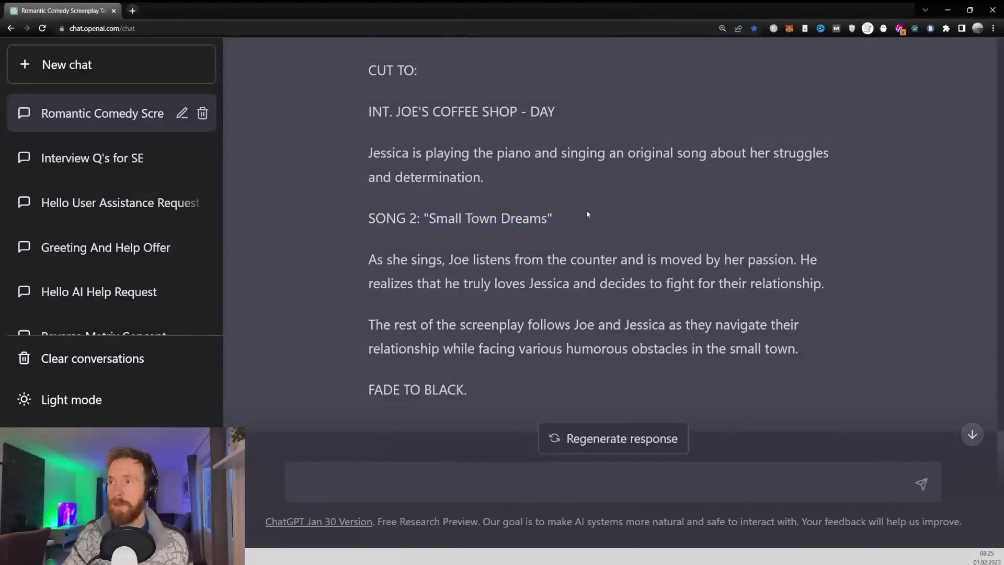
{"action": "scroll", "coordinate": [604, 285], "scroll_direction": "up", "scroll_amount": 6}
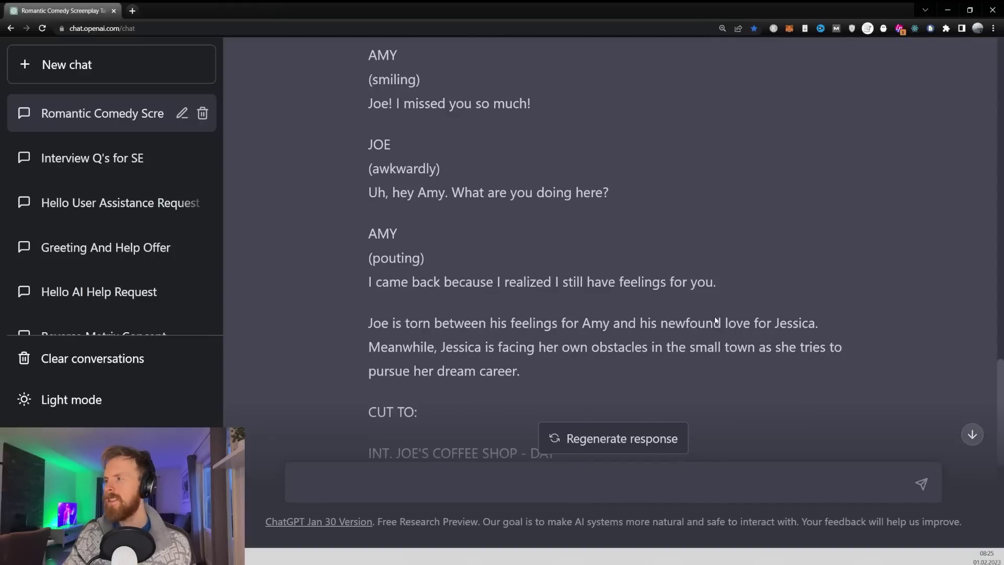
{"action": "scroll", "coordinate": [973, 135], "scroll_direction": "up", "scroll_amount": 15}
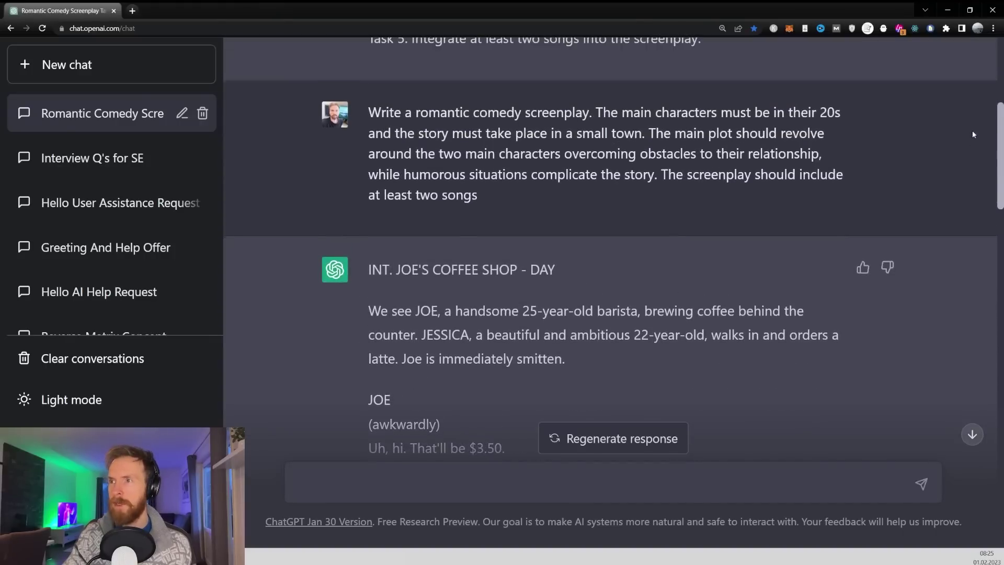
{"action": "scroll", "coordinate": [972, 135], "scroll_direction": "up", "scroll_amount": 3}
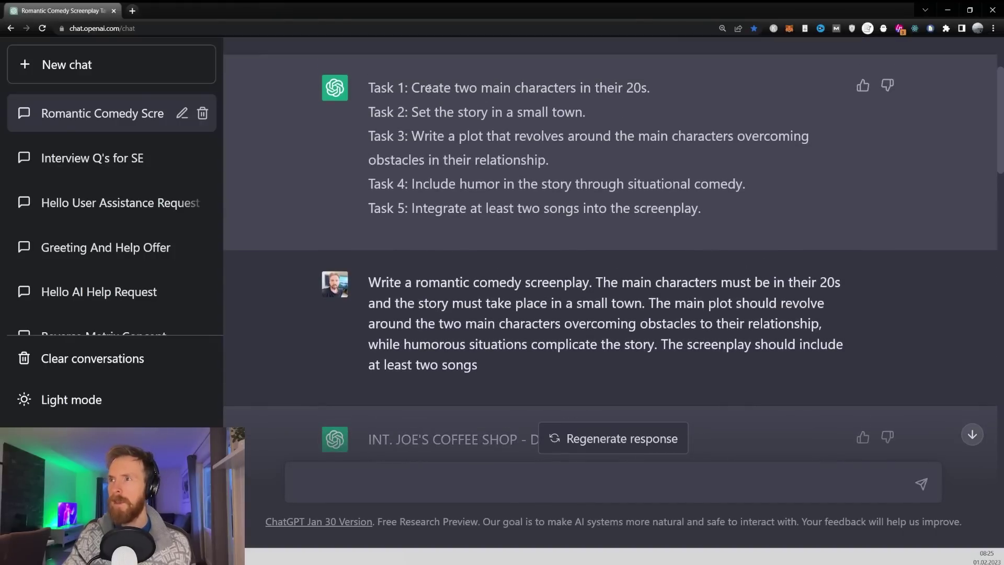
Compare the screenplay with its task list, covering the characters in their 20s, the small-town setting and the two songs.
{"action": "left_click_drag", "start_coordinate": [429, 88], "coordinate": [561, 88]}
{"action": "left_click_drag", "start_coordinate": [439, 112], "coordinate": [592, 116]}
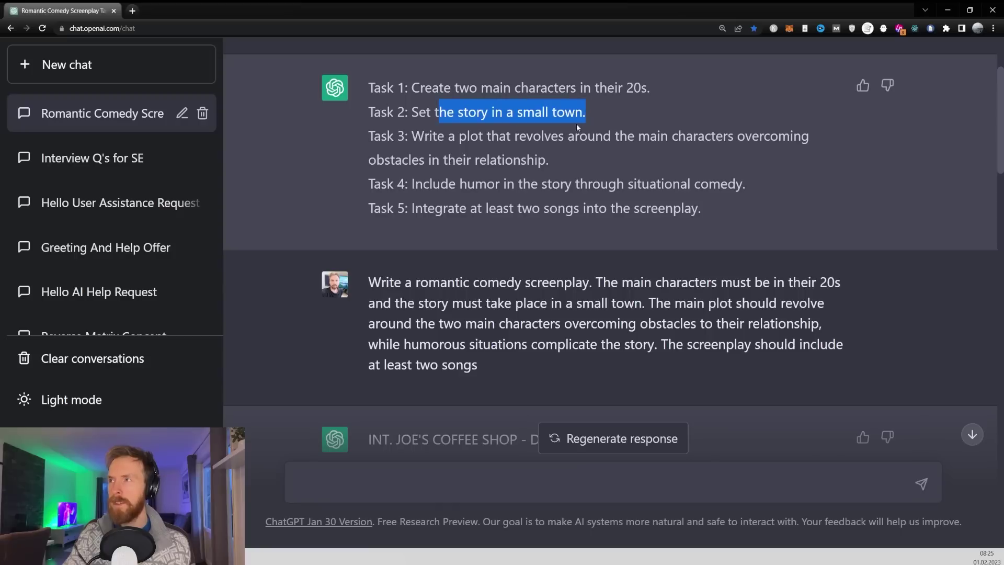
{"action": "left_click_drag", "start_coordinate": [443, 208], "coordinate": [626, 208]}
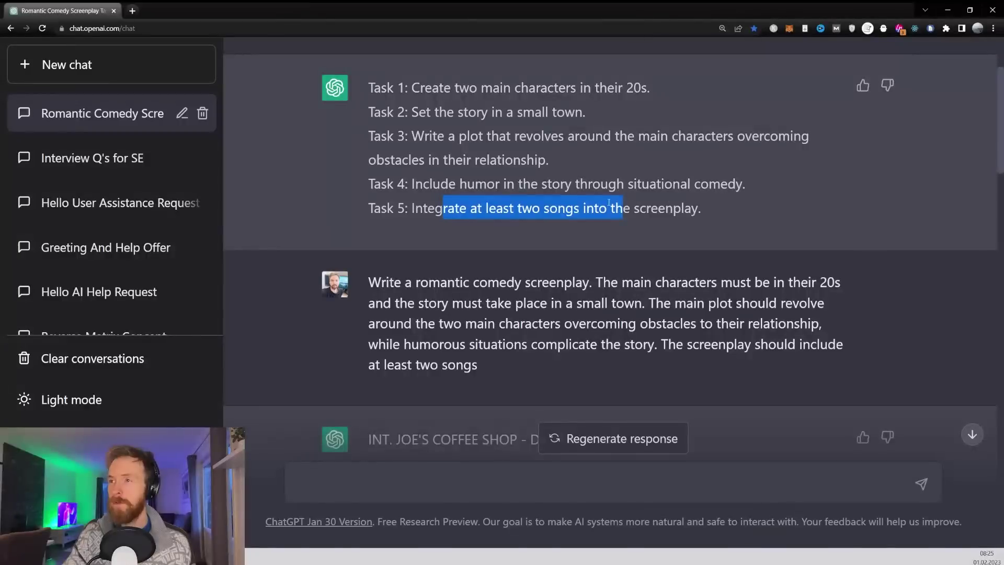
{"action": "scroll", "coordinate": [575, 204], "scroll_direction": "down", "scroll_amount": 5}
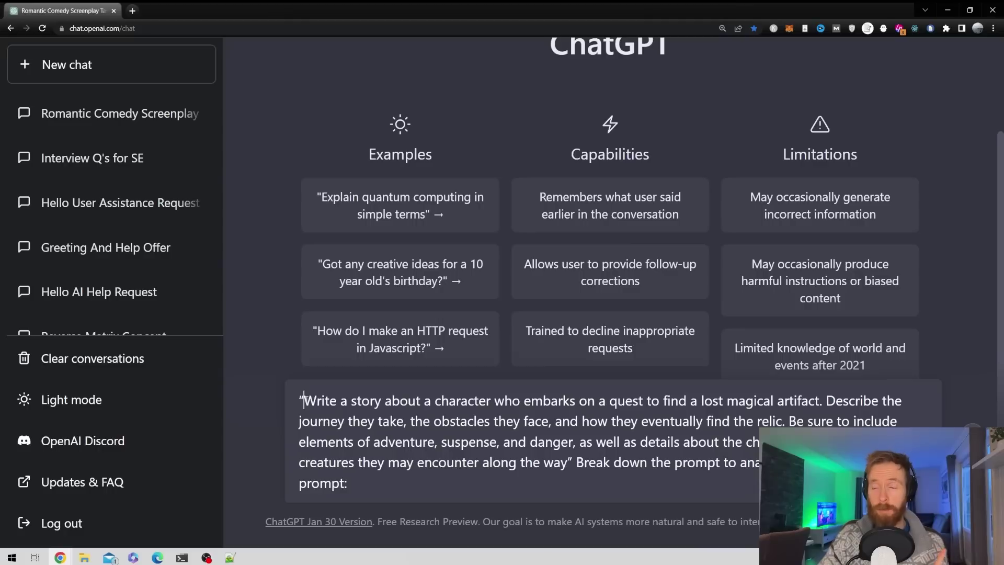
Submit the quoted magical-artifact quest prompt with the request to break it down and analyze its specificity.
{"action": "left_click_drag", "start_coordinate": [303, 400], "coordinate": [763, 463]}
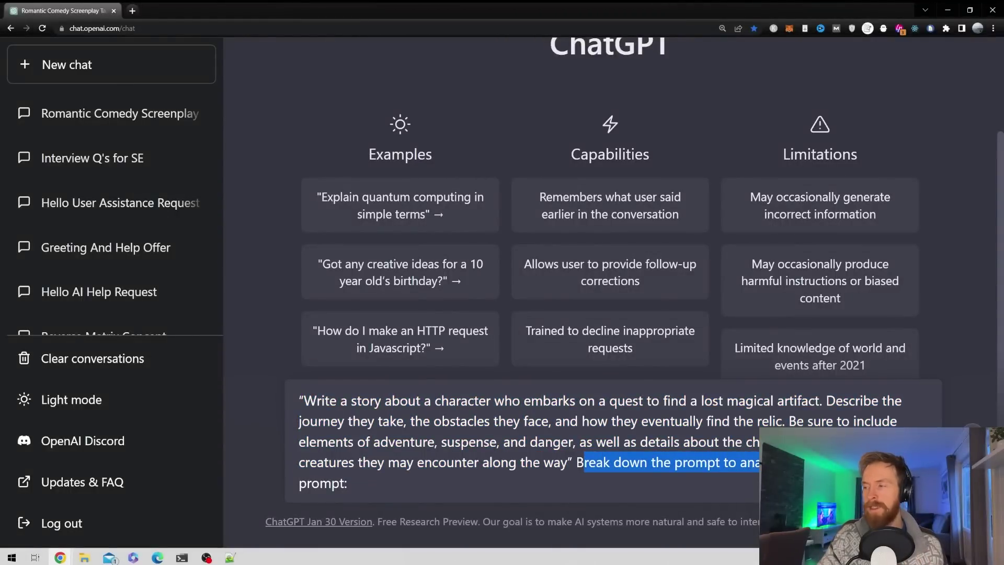
{"action": "left_click", "coordinate": [366, 495]}
{"action": "key", "text": "Return"}
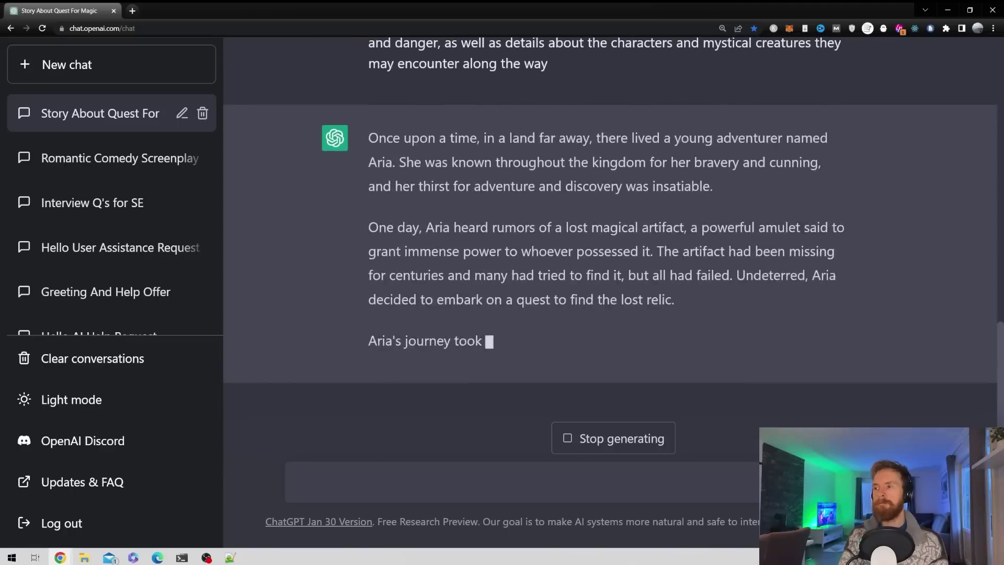
Read the opening of the generated quest story and compare it with the main-character element of the breakdown.
{"action": "scroll", "coordinate": [397, 97], "scroll_direction": "up", "scroll_amount": 8}
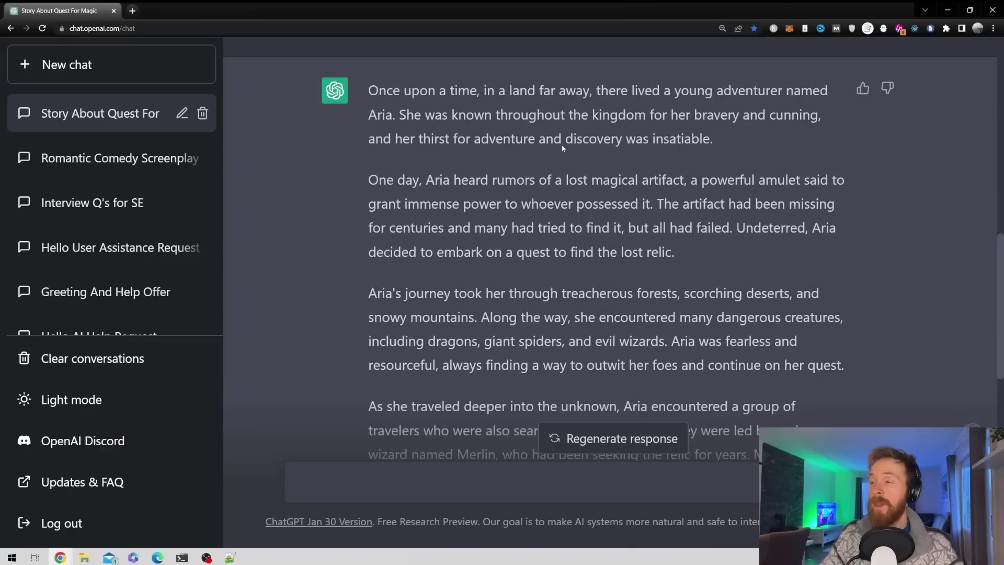
{"action": "left_click_drag", "start_coordinate": [368, 91], "coordinate": [653, 209]}
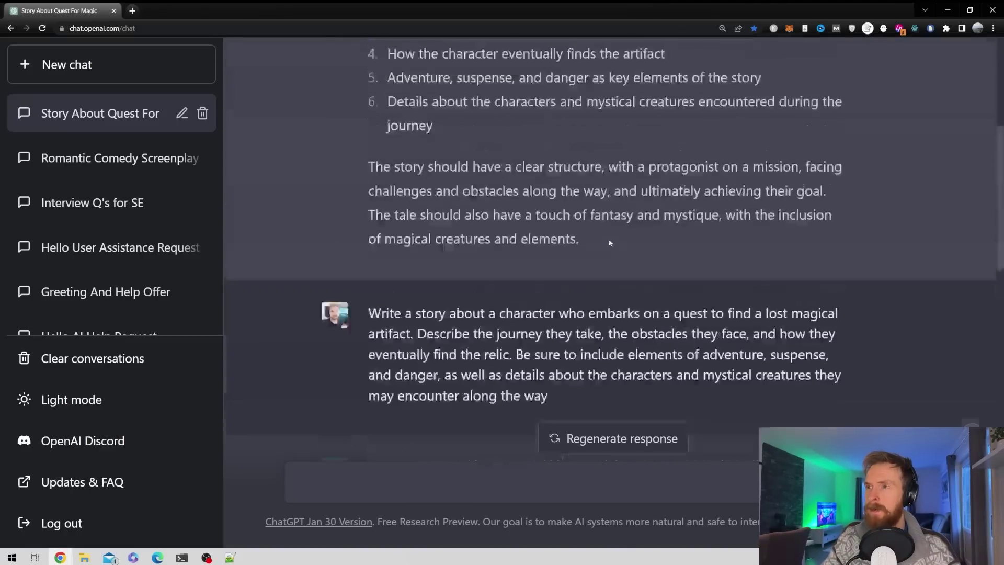
{"action": "scroll", "coordinate": [559, 239], "scroll_direction": "up", "scroll_amount": 5}
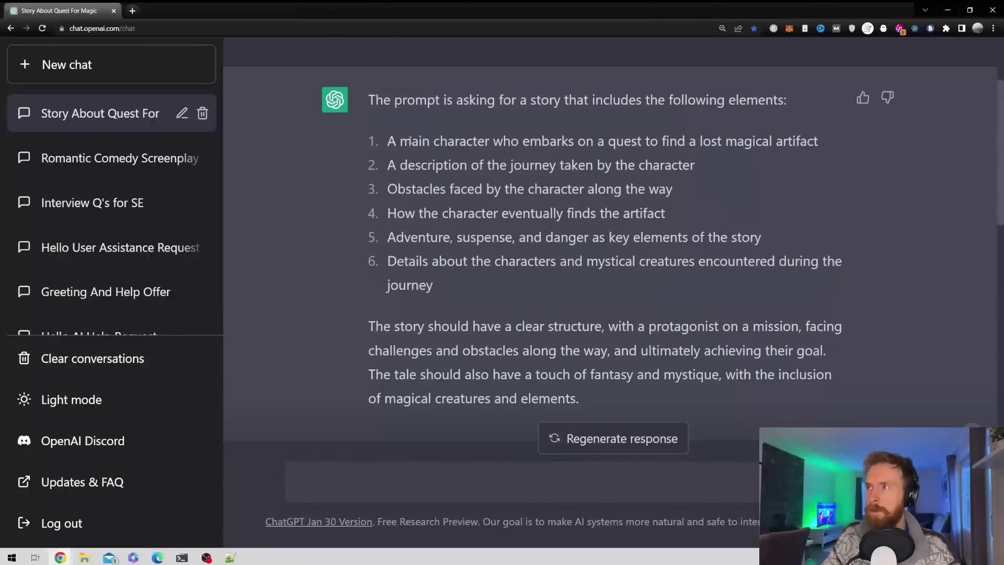
{"action": "left_click_drag", "start_coordinate": [397, 142], "coordinate": [486, 142]}
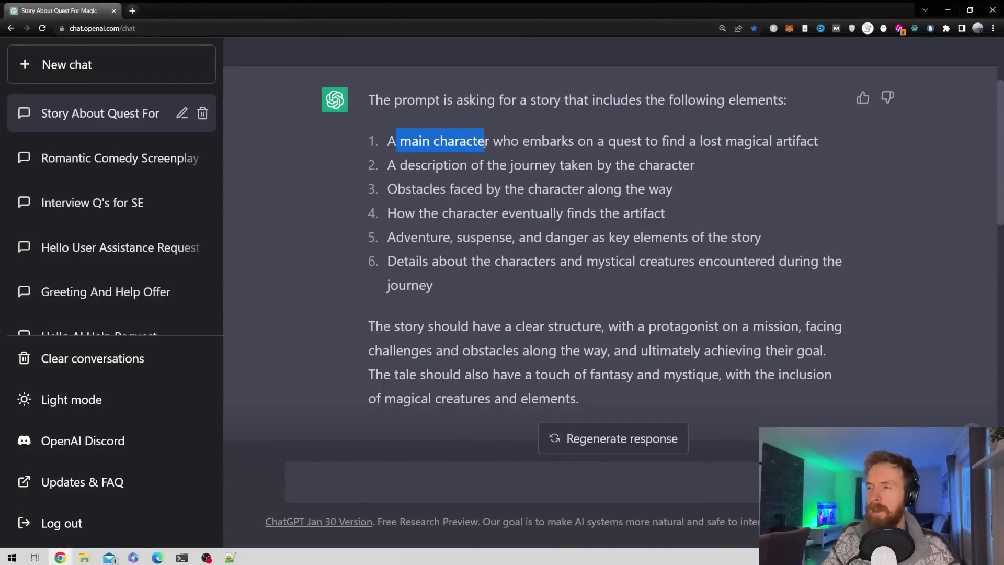
{"action": "scroll", "coordinate": [489, 195], "scroll_direction": "down", "scroll_amount": 9}
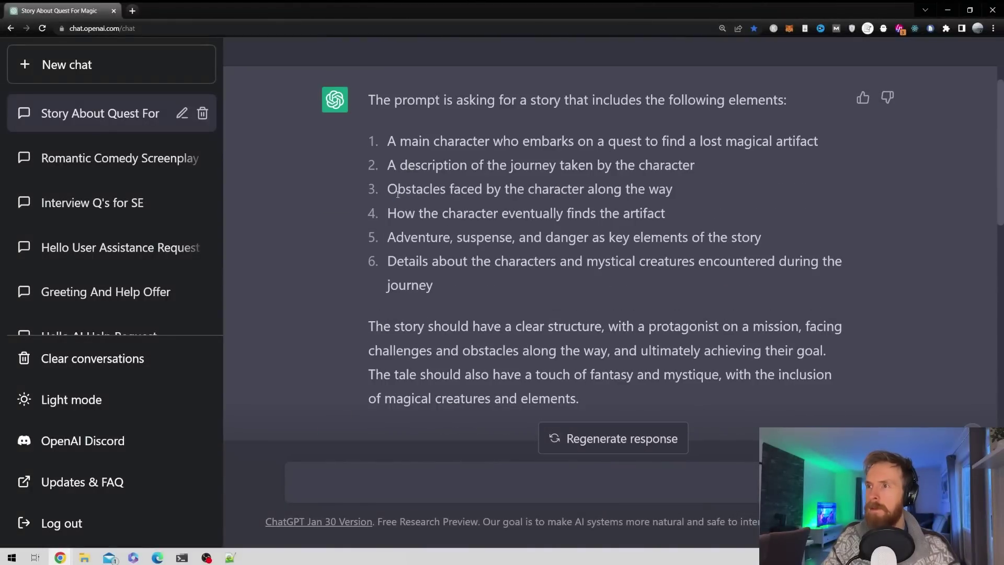
Check the story for the obstacles element, looking at the dark creatures, the journey and the challenges along the way.
{"action": "left_click_drag", "start_coordinate": [397, 193], "coordinate": [697, 196]}
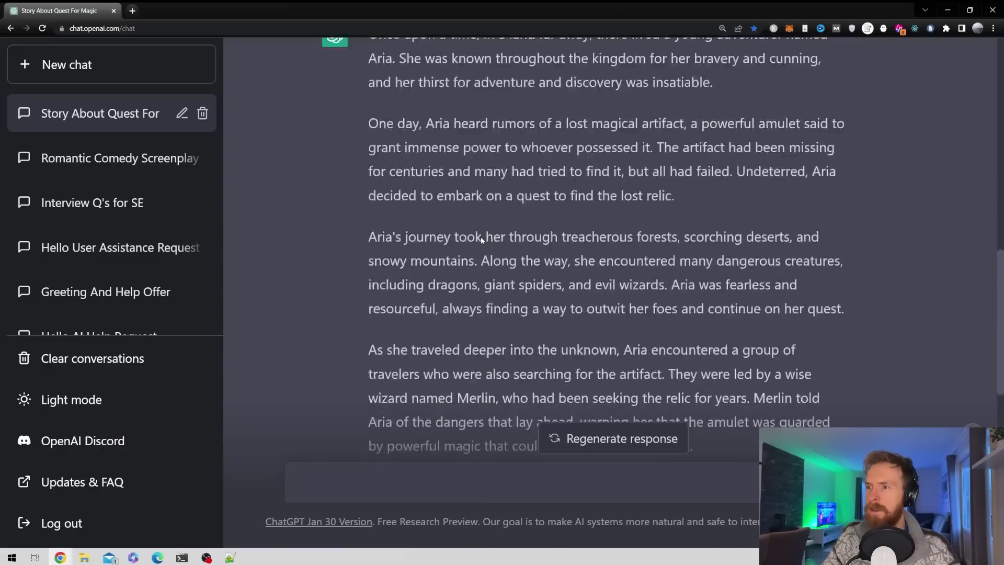
{"action": "scroll", "coordinate": [481, 236], "scroll_direction": "down", "scroll_amount": 7}
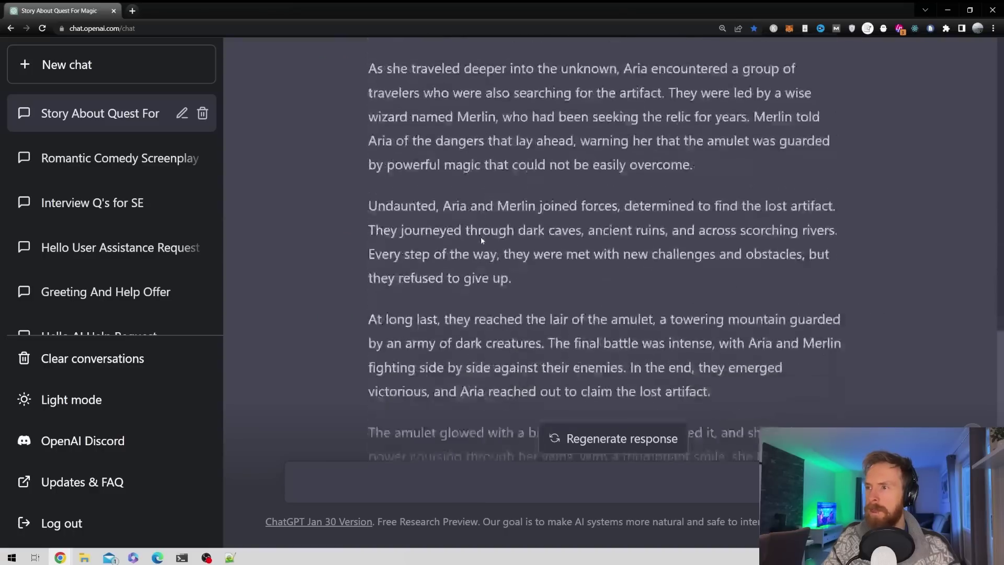
{"action": "left_click_drag", "start_coordinate": [446, 240], "coordinate": [544, 239]}
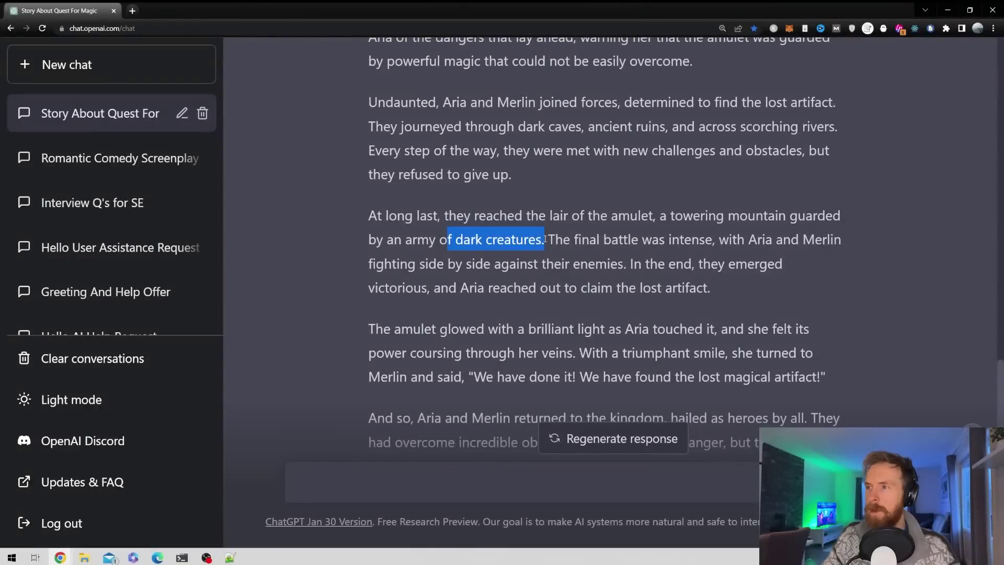
{"action": "scroll", "coordinate": [676, 335], "scroll_direction": "up", "scroll_amount": 3}
{"action": "left_click_drag", "start_coordinate": [516, 324], "coordinate": [835, 327]}
{"action": "left_click_drag", "start_coordinate": [443, 347], "coordinate": [801, 349]}
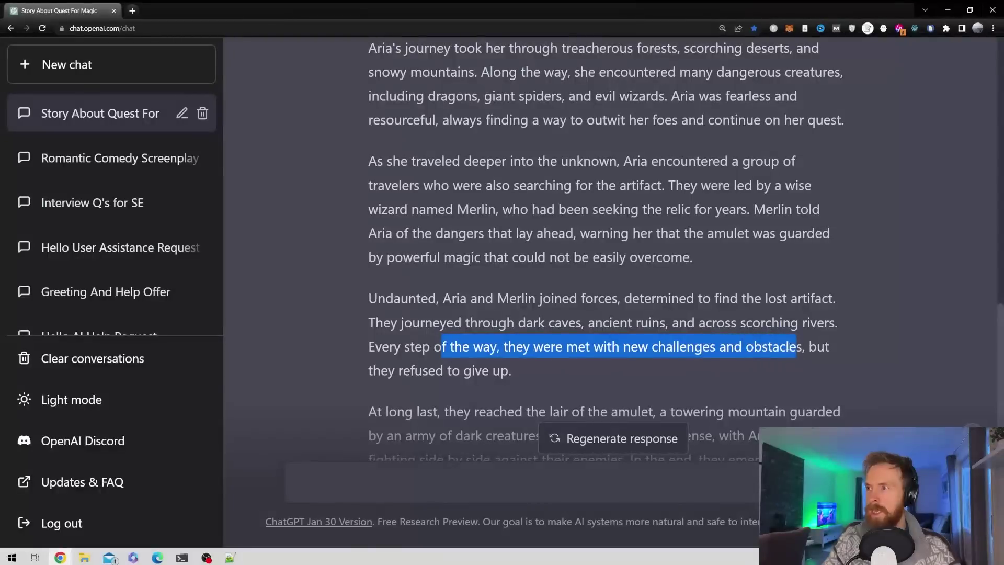
Review the adventure, suspense and danger element in the breakdown and look through the generated story again.
{"action": "scroll", "coordinate": [554, 299], "scroll_direction": "up", "scroll_amount": 15}
{"action": "scroll", "coordinate": [554, 299], "scroll_direction": "down", "scroll_amount": 2}
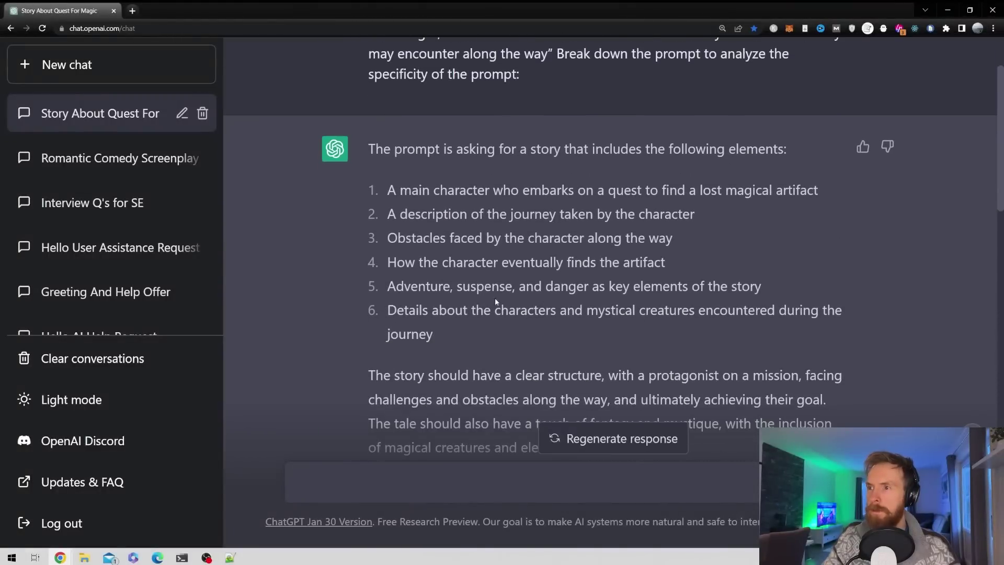
{"action": "left_click_drag", "start_coordinate": [388, 286], "coordinate": [601, 299]}
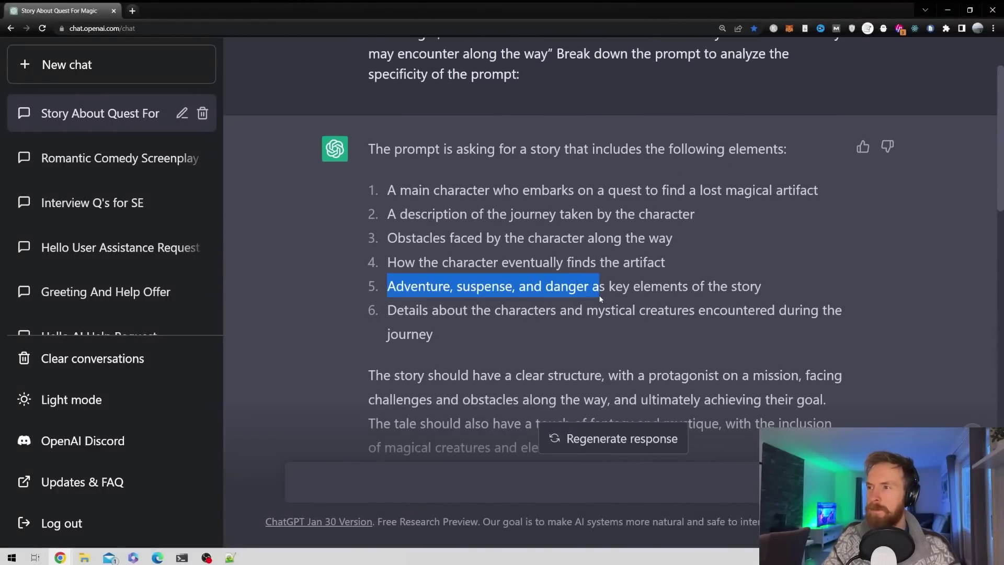
{"action": "left_click", "coordinate": [646, 300]}
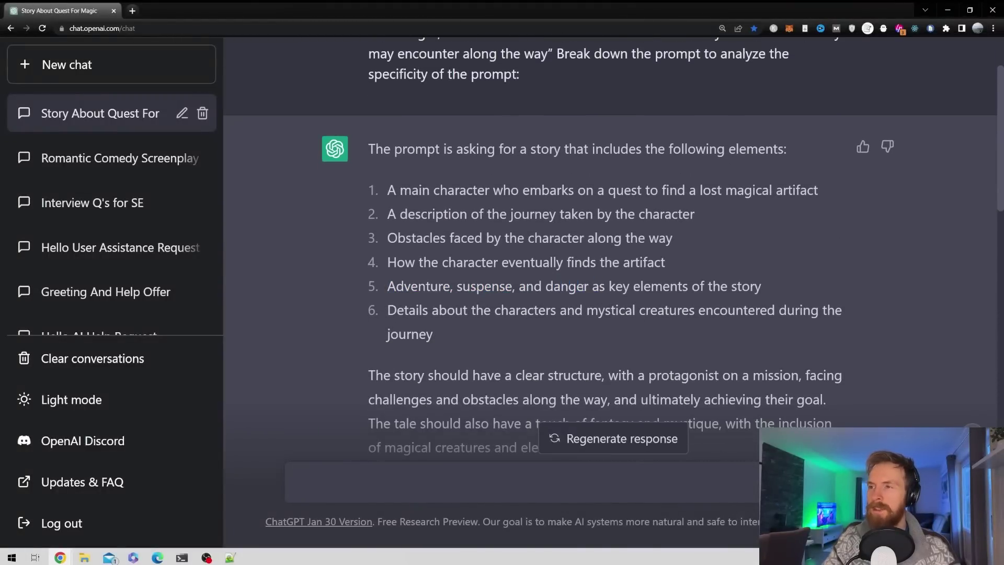
{"action": "scroll", "coordinate": [582, 286], "scroll_direction": "up", "scroll_amount": 1}
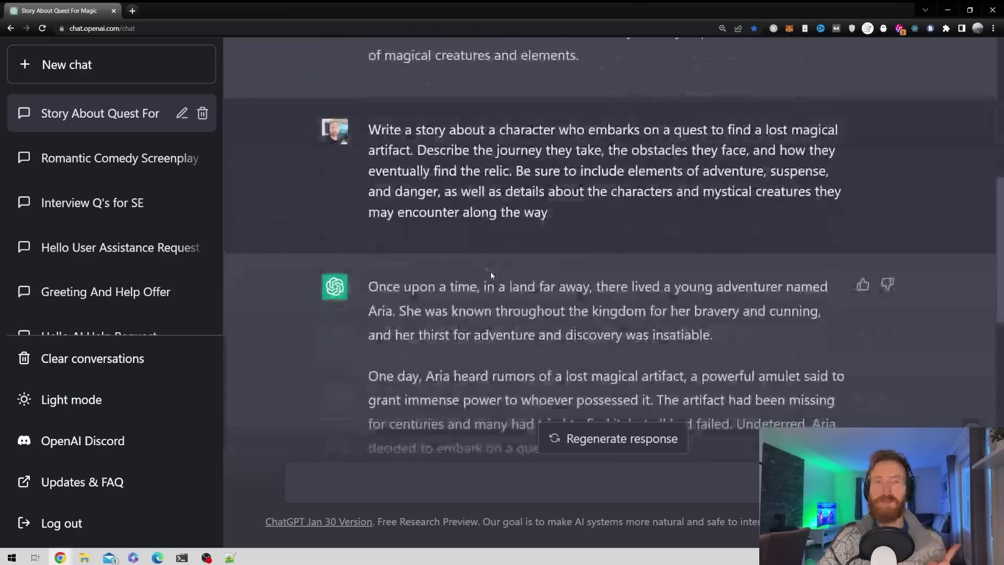
{"action": "scroll", "coordinate": [490, 275], "scroll_direction": "down", "scroll_amount": 10}
{"action": "scroll", "coordinate": [480, 274], "scroll_direction": "down", "scroll_amount": 5}
{"action": "scroll", "coordinate": [479, 276], "scroll_direction": "up", "scroll_amount": 3}
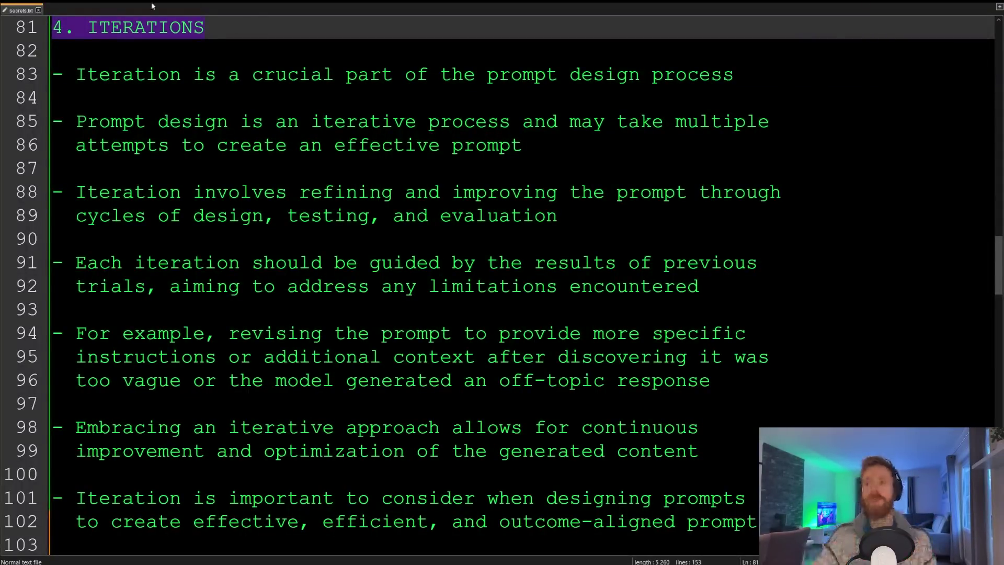
Read the Iterations section of secrets.txt and the 300-word productivity article prompt in section 5.
{"action": "scroll", "coordinate": [279, 262], "scroll_direction": "down", "scroll_amount": 3}
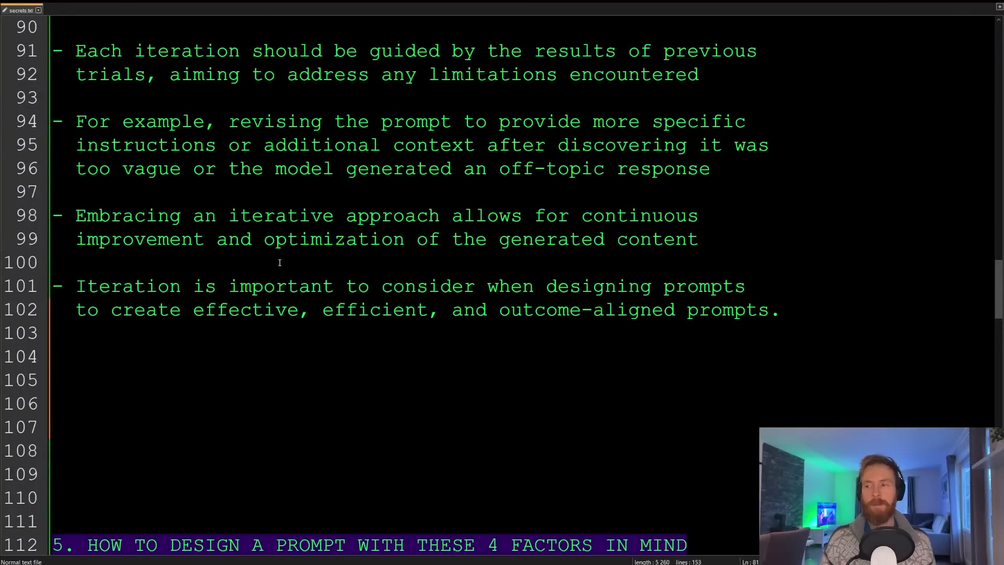
{"action": "scroll", "coordinate": [280, 262], "scroll_direction": "down", "scroll_amount": 4}
{"action": "scroll", "coordinate": [279, 262], "scroll_direction": "down", "scroll_amount": 1}
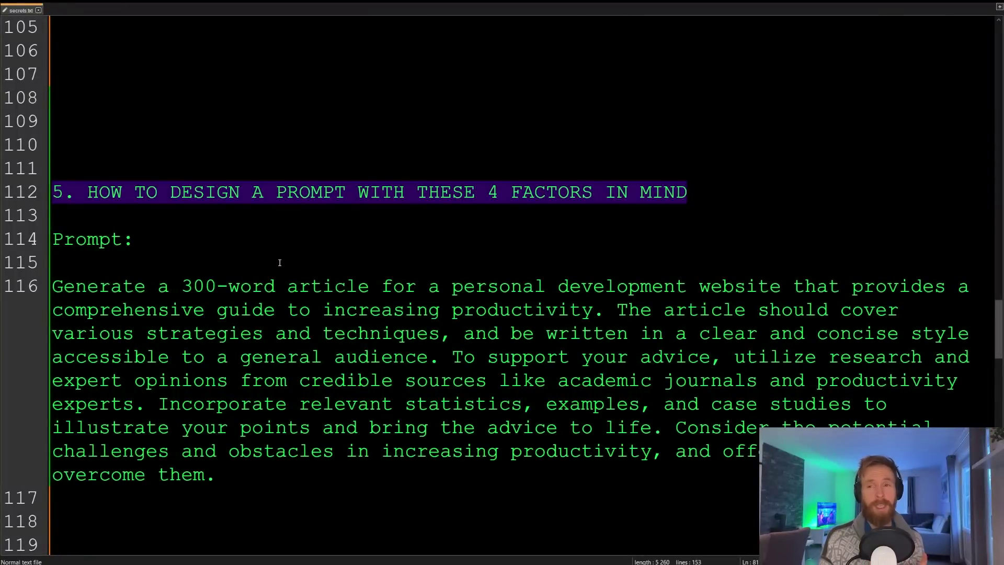
{"action": "left_click", "coordinate": [149, 238]}
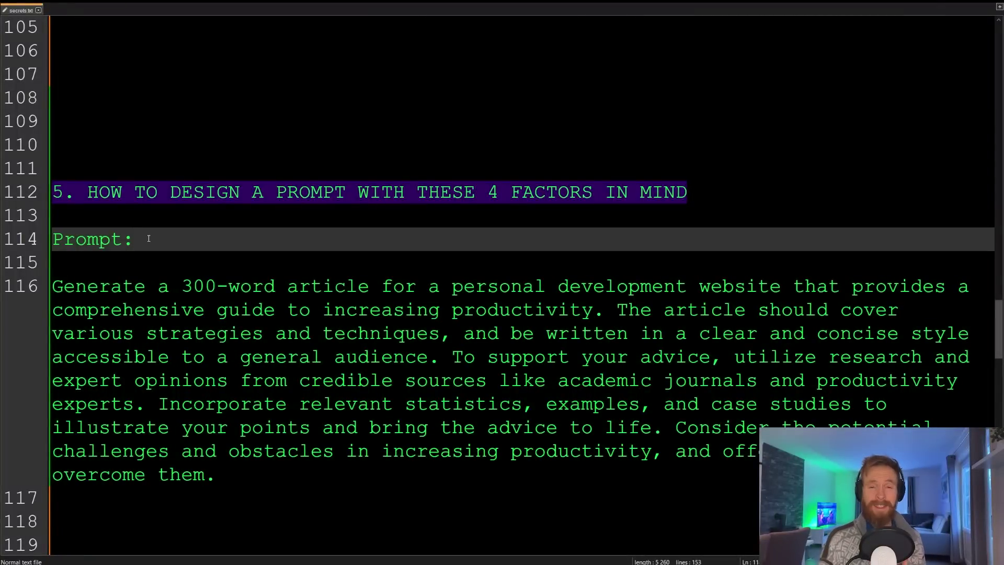
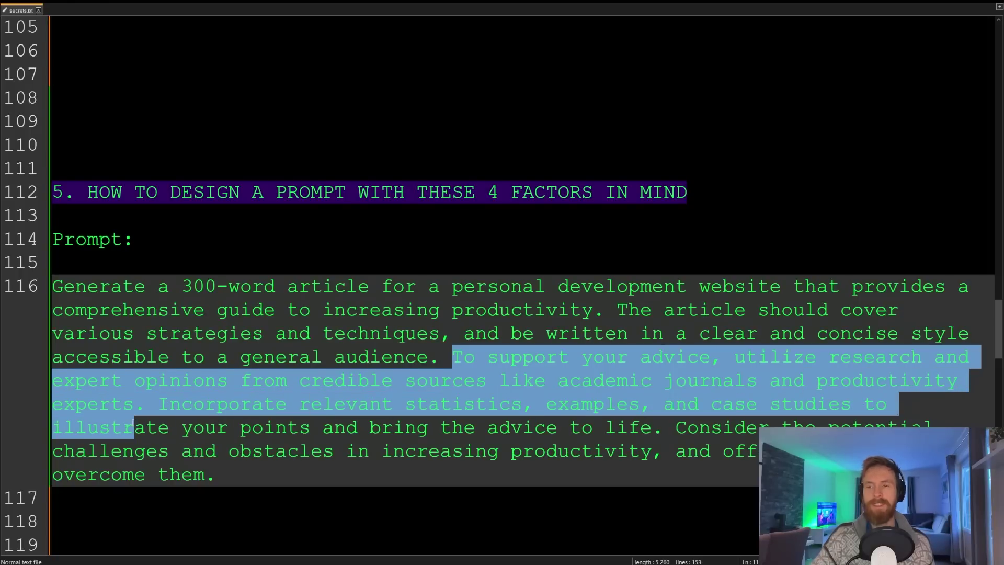
{"action": "left_click_drag", "start_coordinate": [158, 405], "coordinate": [217, 475]}
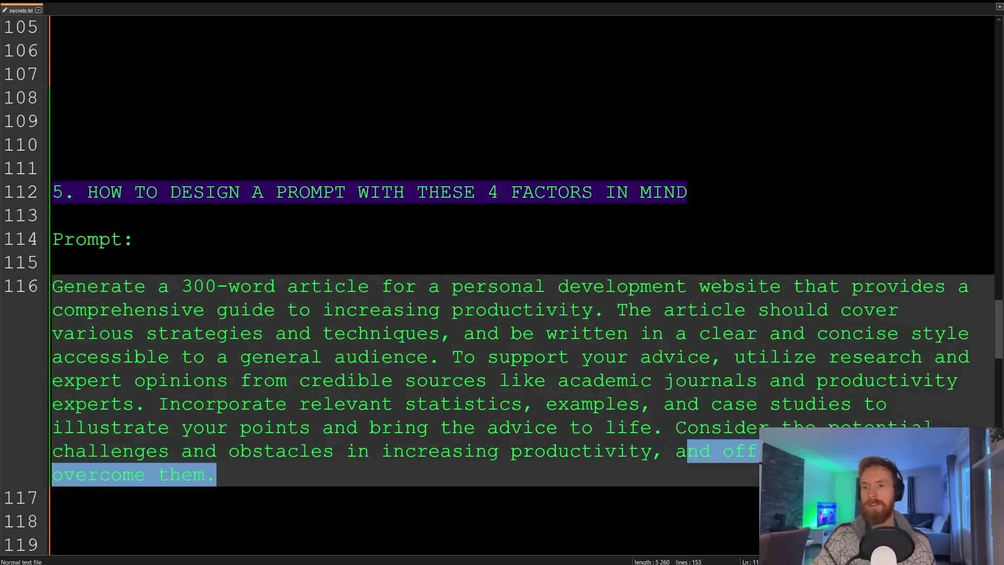
Remove 13 empty lines between the example prompt in section 5 and its Context heading.
{"action": "left_click", "coordinate": [232, 478]}
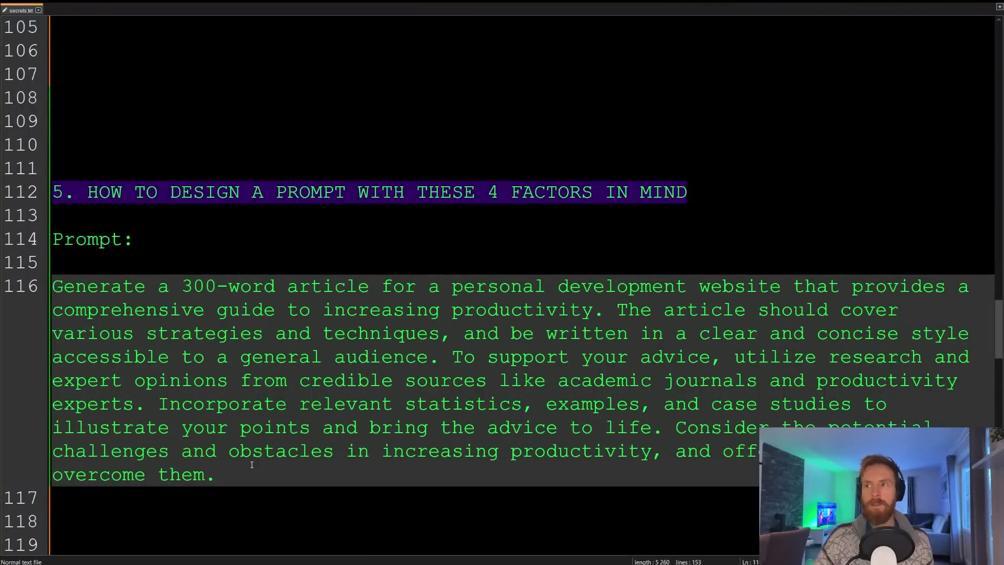
{"action": "key", "text": "Delete"}
{"action": "key", "text": "Delete"}
{"action": "key", "text": "Delete"}
{"action": "key", "text": "Delete"}
{"action": "key", "text": "Delete"}
{"action": "key", "text": "Delete"}
{"action": "key", "text": "Delete"}
{"action": "key", "text": "Delete"}
{"action": "key", "text": "Delete"}
{"action": "key", "text": "Delete"}
{"action": "key", "text": "Delete"}
{"action": "key", "text": "Delete"}
{"action": "key", "text": "Delete"}
Examine the Context entry about the personal development website below the example prompt.
{"action": "scroll", "coordinate": [427, 254], "scroll_direction": "down", "scroll_amount": 2}
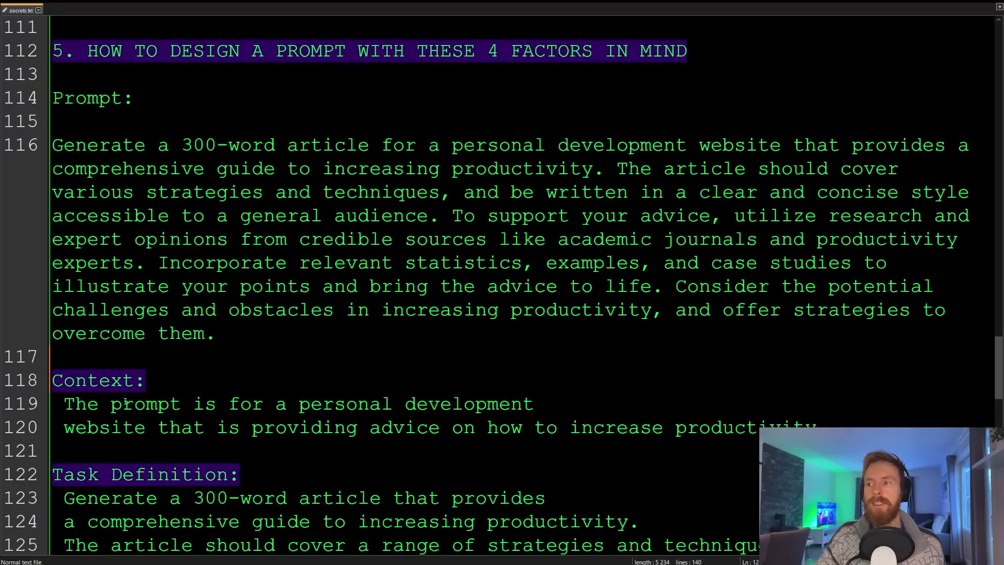
{"action": "left_click_drag", "start_coordinate": [64, 403], "coordinate": [738, 432]}
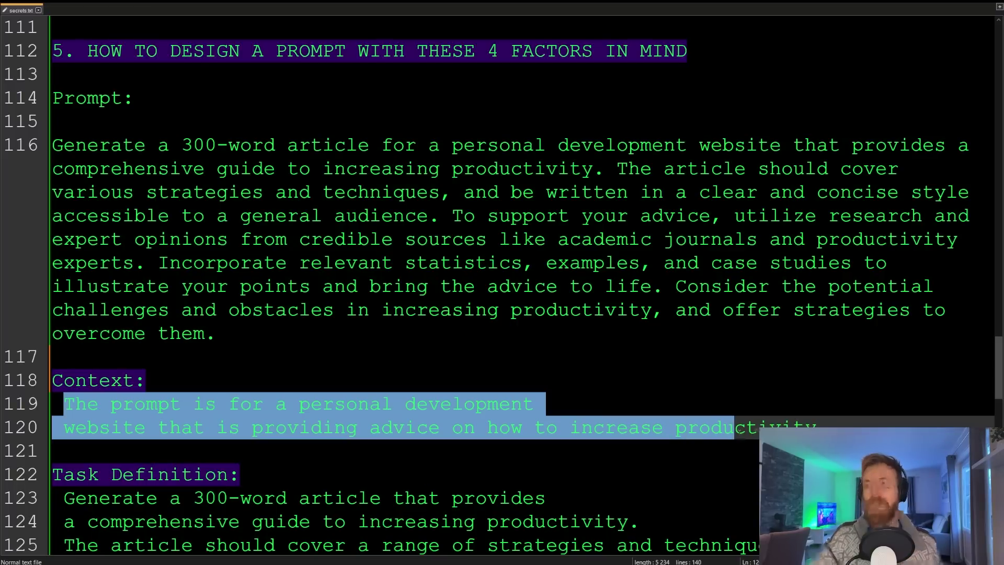
{"action": "key", "text": "End"}
Examine the Task Definition entry, from the 300-word article to the clear and concise writing style.
{"action": "scroll", "coordinate": [249, 370], "scroll_direction": "down", "scroll_amount": 2}
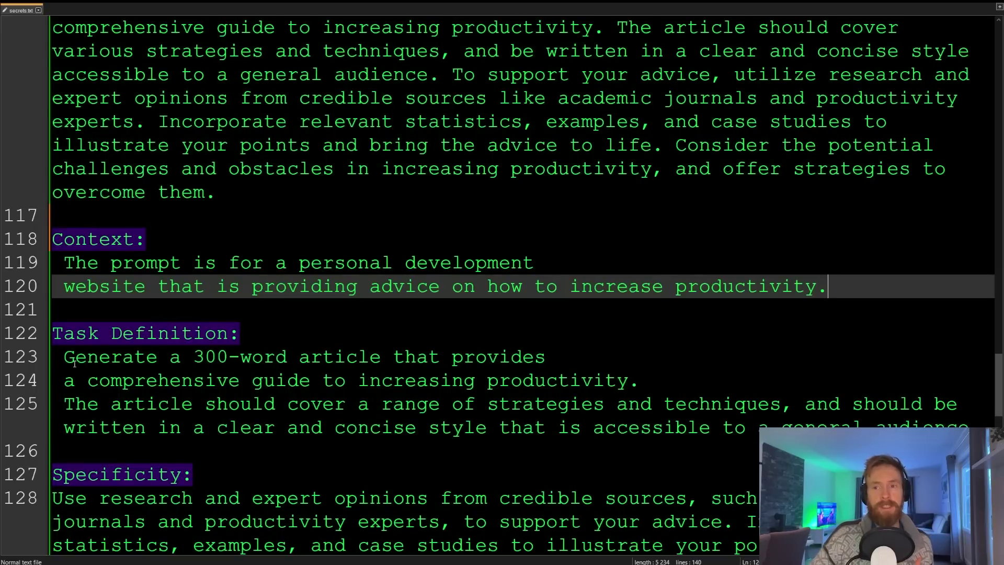
{"action": "left_click_drag", "start_coordinate": [65, 357], "coordinate": [679, 384]}
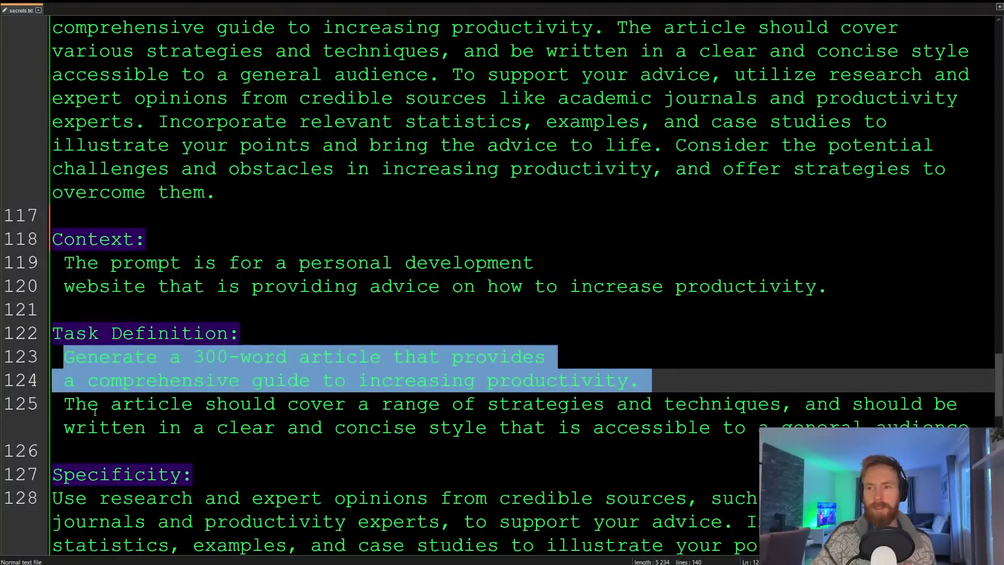
{"action": "left_click_drag", "start_coordinate": [64, 404], "coordinate": [970, 425]}
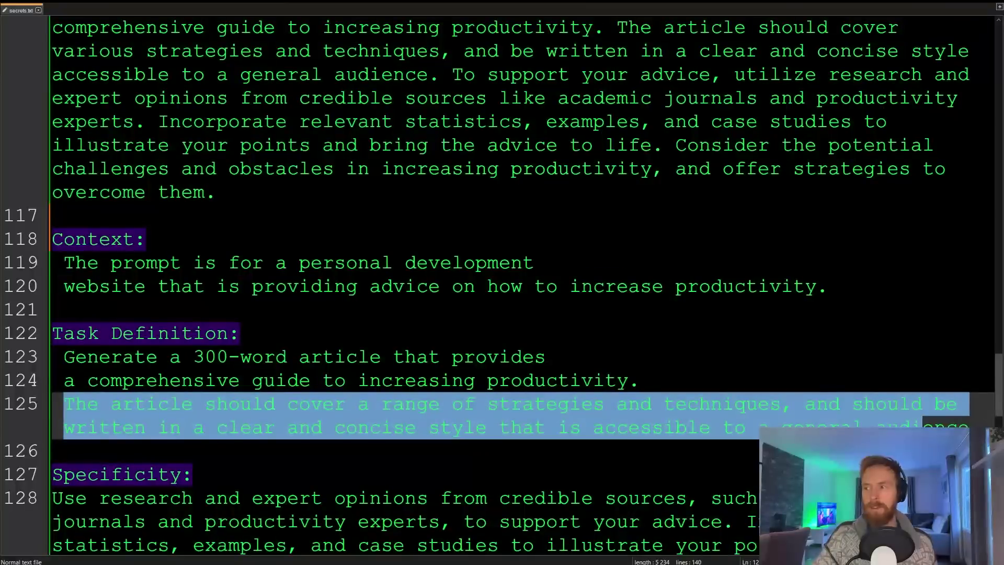
{"action": "left_click", "coordinate": [631, 447]}
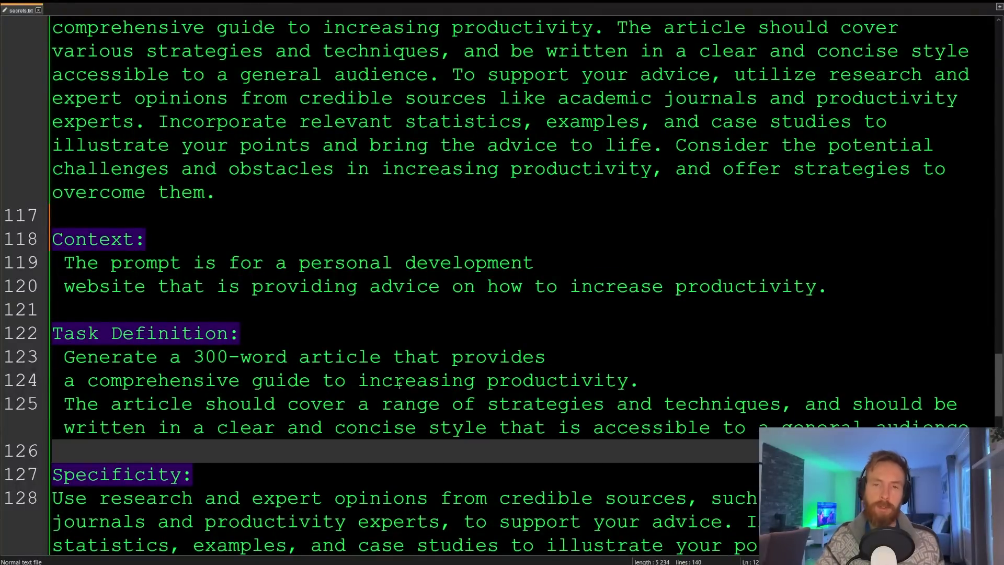
Examine the Specificity entry for research and expert opinions, credible sources, statistics, examples and case studies.
{"action": "scroll", "coordinate": [209, 405], "scroll_direction": "down", "scroll_amount": 2}
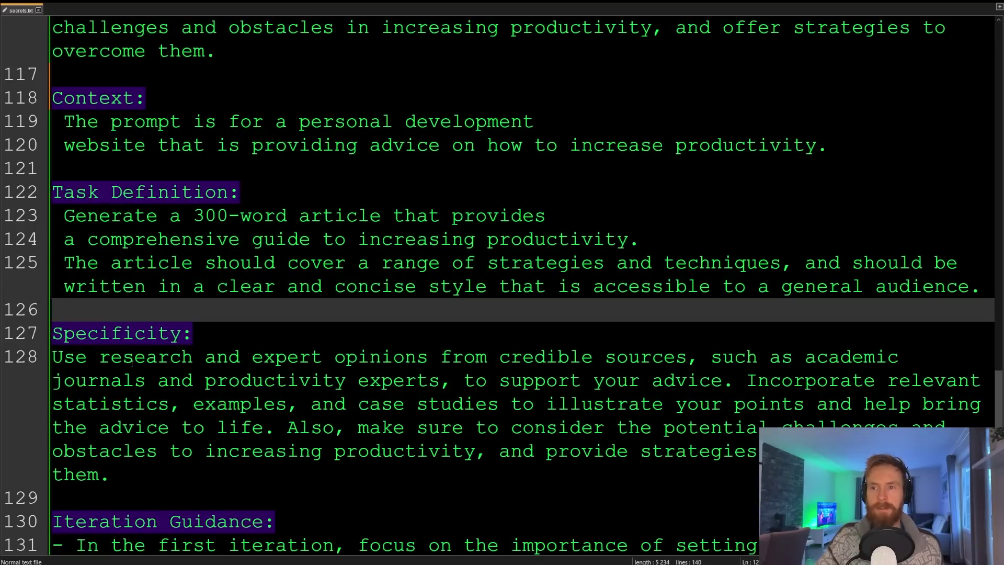
{"action": "left_click_drag", "start_coordinate": [94, 358], "coordinate": [428, 358]}
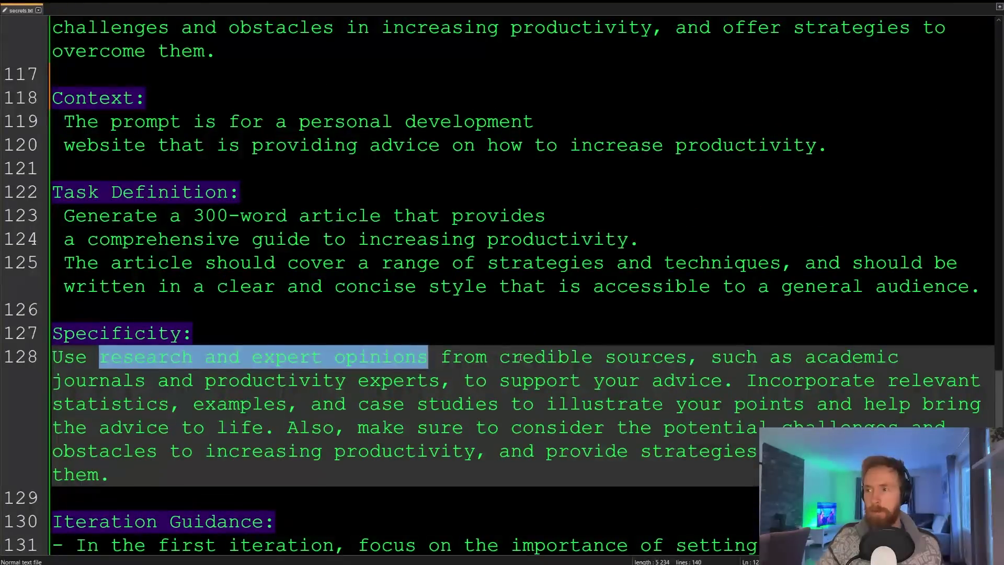
{"action": "left_click_drag", "start_coordinate": [510, 358], "coordinate": [699, 366]}
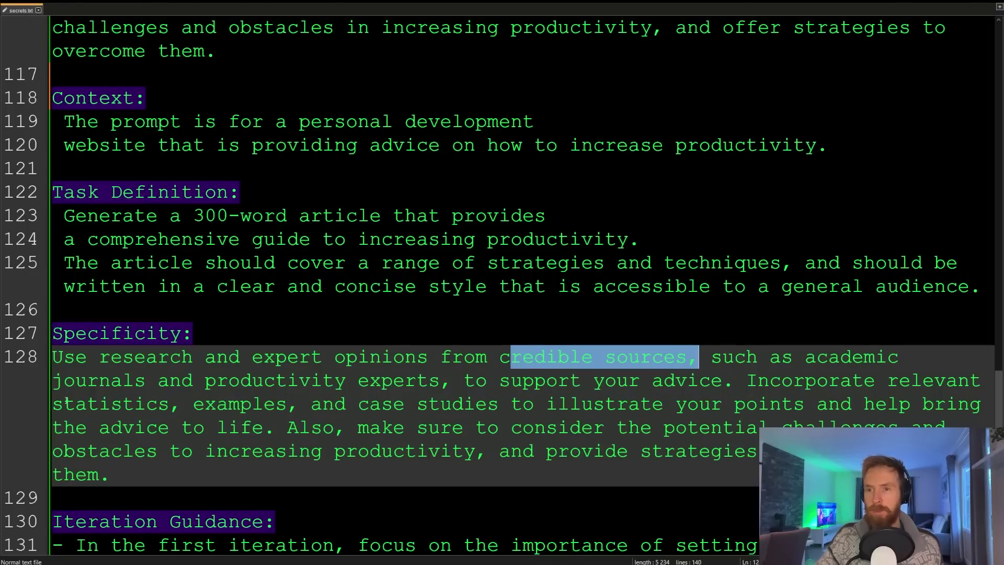
{"action": "left_click_drag", "start_coordinate": [55, 406], "coordinate": [507, 409]}
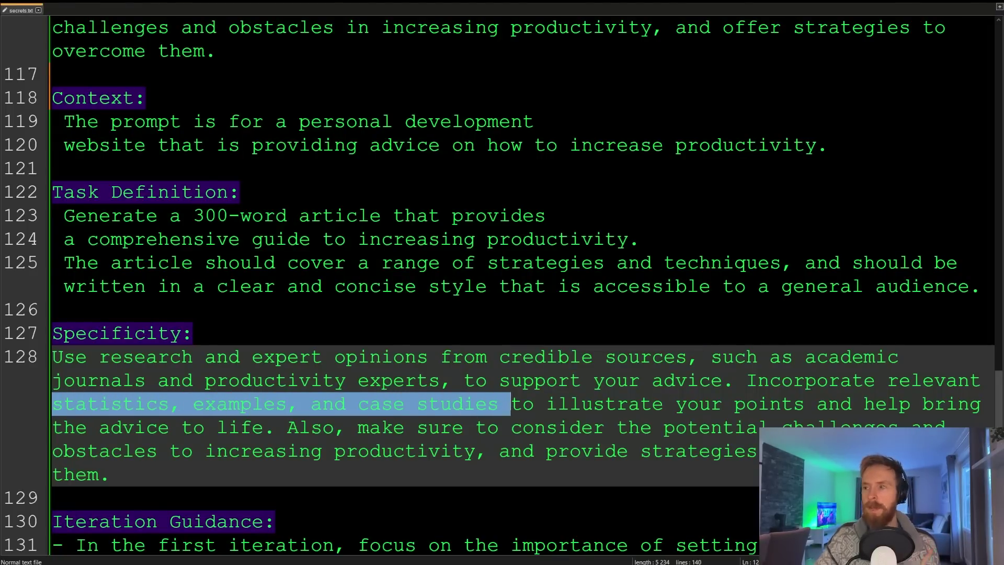
Examine the end of the Specificity entry, about providing strategies for overcoming productivity obstacles.
{"action": "left_click_drag", "start_coordinate": [369, 428], "coordinate": [331, 480]}
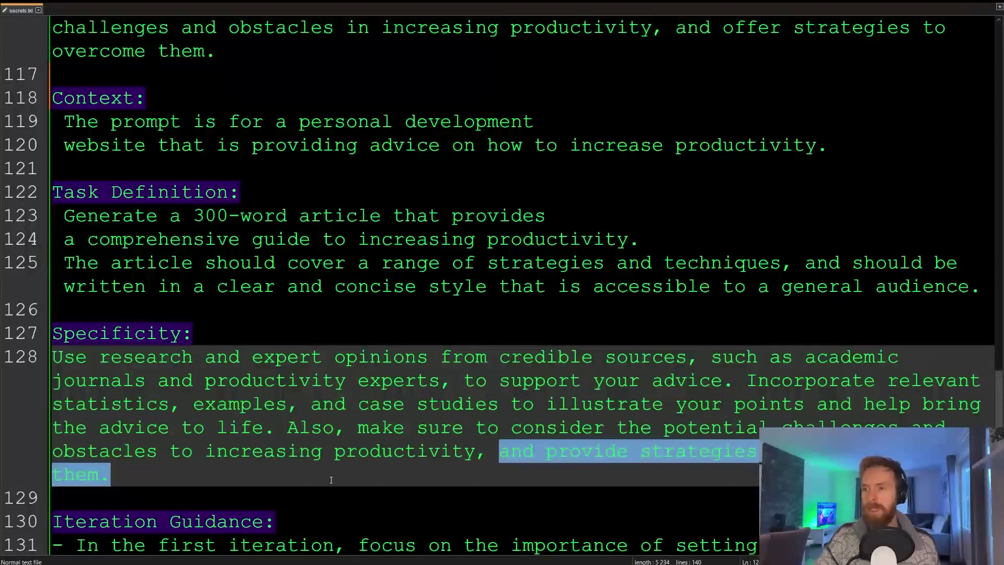
{"action": "left_click", "coordinate": [330, 480]}
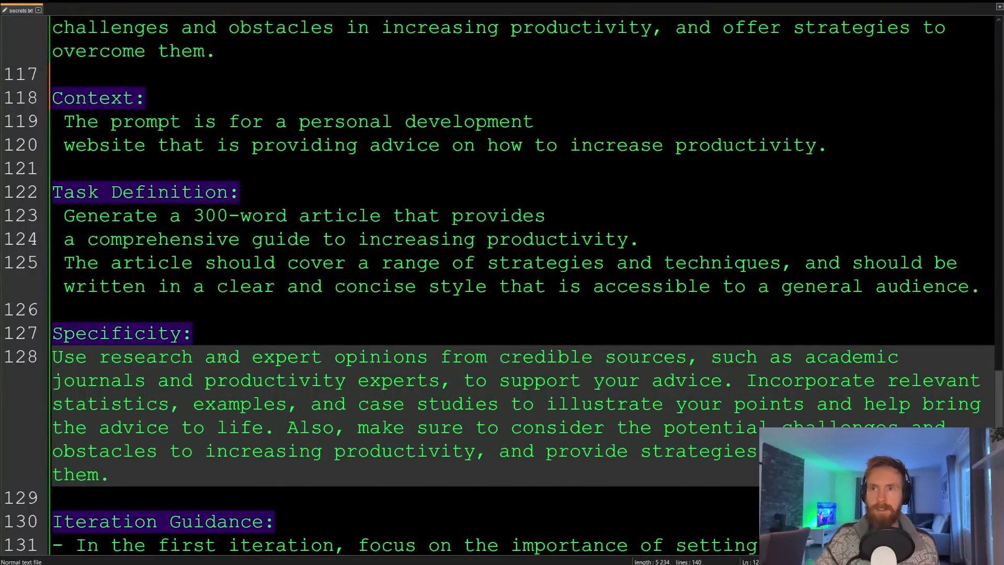
Examine the first iteration under Iteration Guidance, from setting clear goals to practical tips for achieving them.
{"action": "scroll", "coordinate": [223, 357], "scroll_direction": "down", "scroll_amount": 7}
{"action": "scroll", "coordinate": [226, 352], "scroll_direction": "up", "scroll_amount": 1}
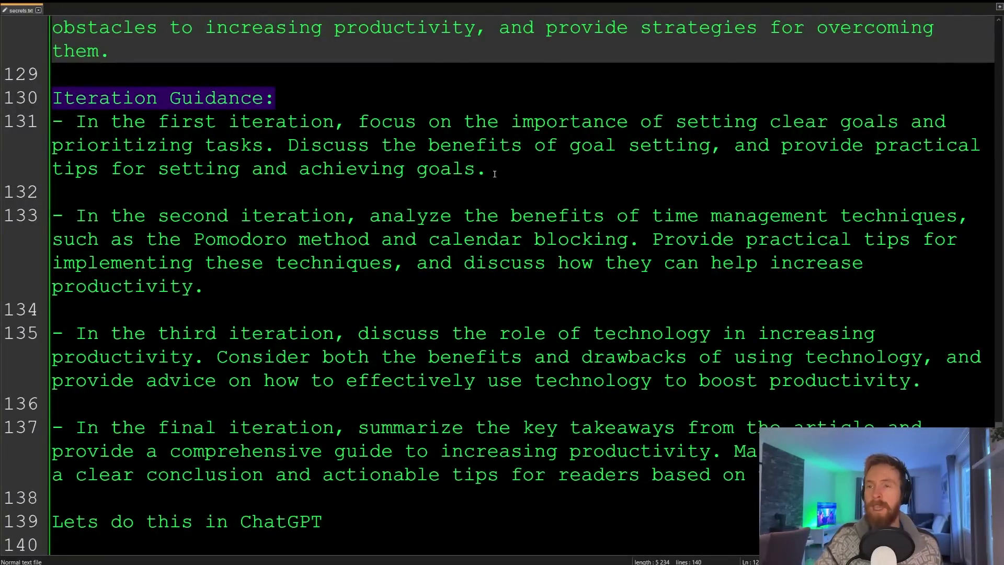
{"action": "left_click_drag", "start_coordinate": [494, 174], "coordinate": [69, 127]}
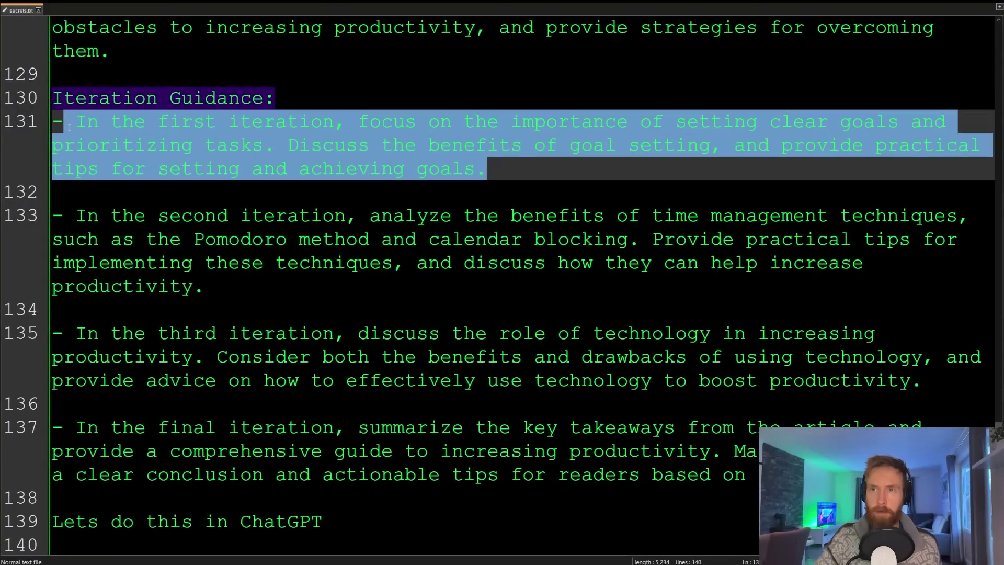
{"action": "double_click", "coordinate": [365, 126]}
{"action": "left_click", "coordinate": [428, 145]}
{"action": "left_click_drag", "start_coordinate": [370, 125], "coordinate": [698, 163]}
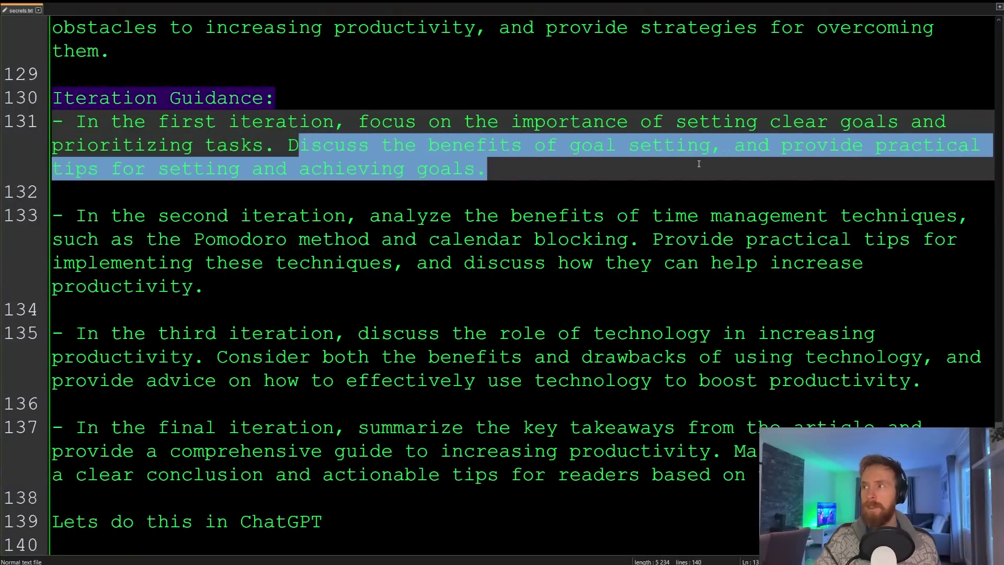
{"action": "left_click", "coordinate": [521, 175]}
Examine the second, third and final iterations listed under Iteration Guidance.
{"action": "left_click_drag", "start_coordinate": [170, 217], "coordinate": [343, 221]}
{"action": "left_click_drag", "start_coordinate": [158, 333], "coordinate": [336, 334]}
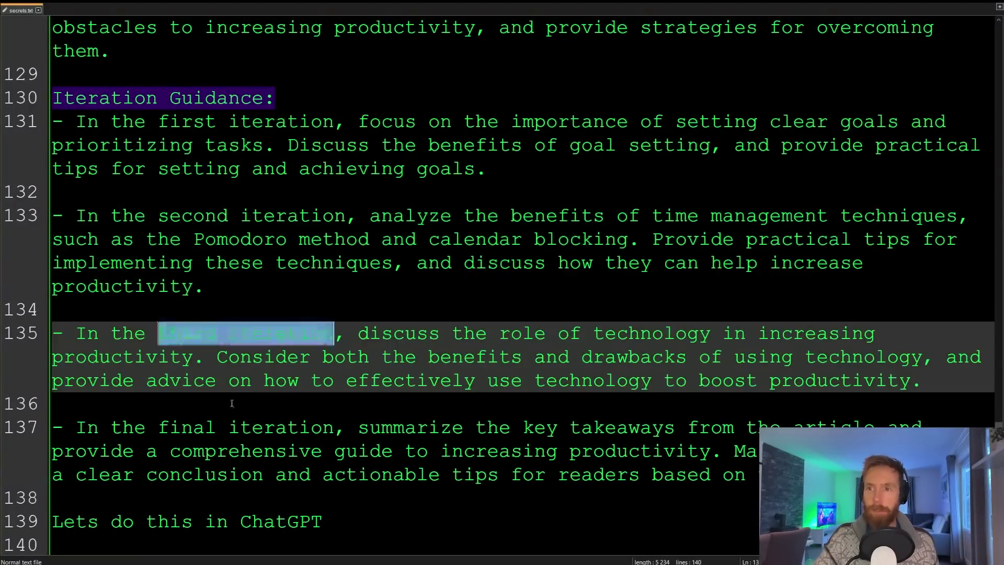
{"action": "left_click_drag", "start_coordinate": [158, 427], "coordinate": [346, 427]}
{"action": "left_click", "coordinate": [354, 493]}
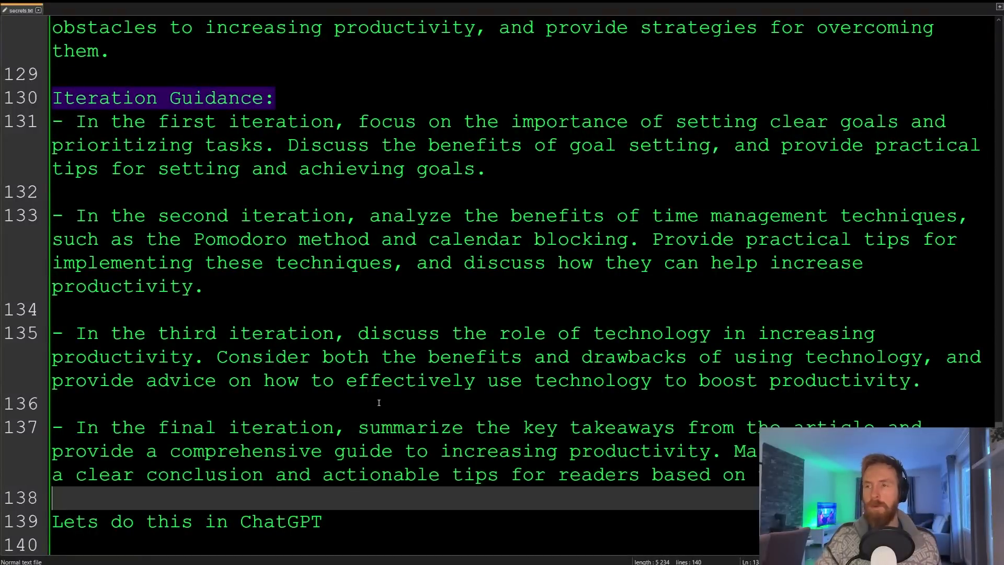
Switch to ChatGPT and submit the section 5 example prompt for a 300-word article on increasing productivity in a new chat.
{"action": "scroll", "coordinate": [374, 391], "scroll_direction": "up", "scroll_amount": 9}
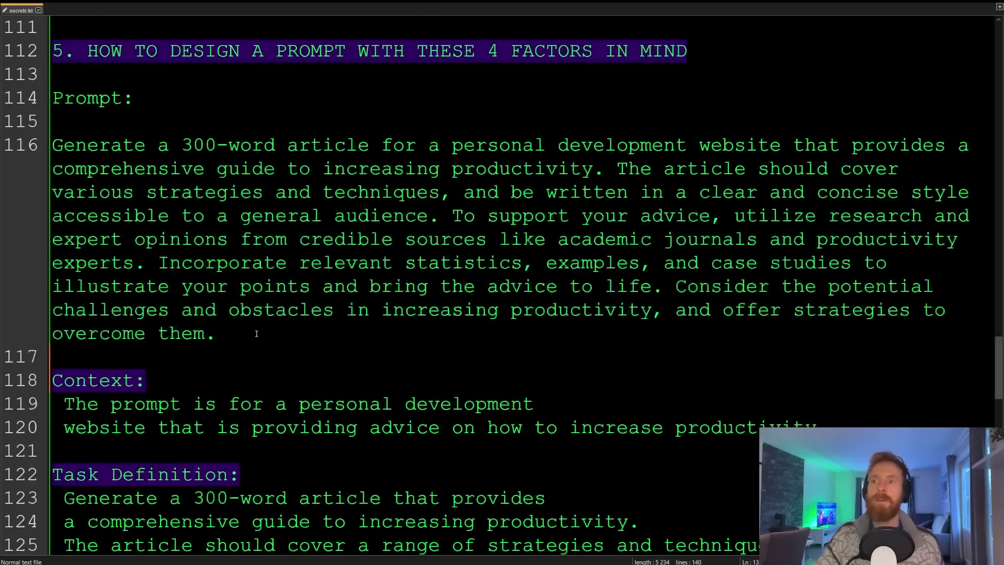
{"action": "scroll", "coordinate": [242, 325], "scroll_direction": "down", "scroll_amount": 10}
{"action": "scroll", "coordinate": [256, 324], "scroll_direction": "up", "scroll_amount": 3}
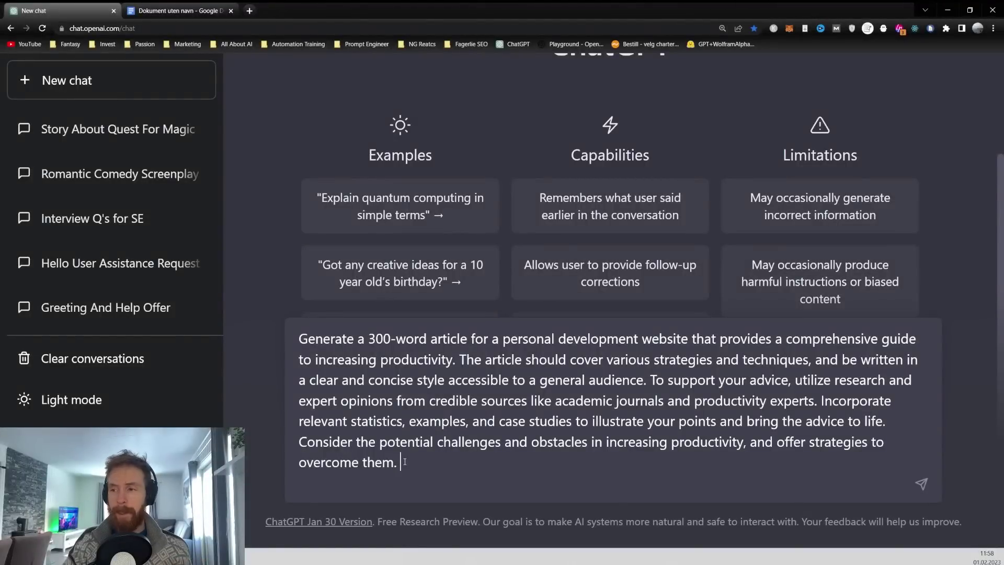
{"action": "key", "text": "Return"}
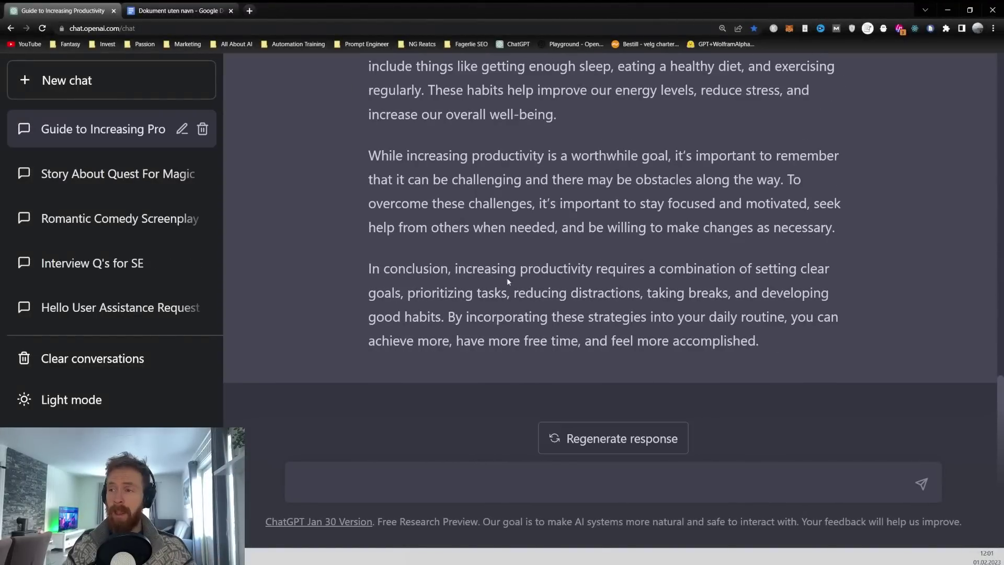
Copy the whole generated productivity article and paste it into the empty Google Docs document.
{"action": "scroll", "coordinate": [517, 290], "scroll_direction": "up", "scroll_amount": 15}
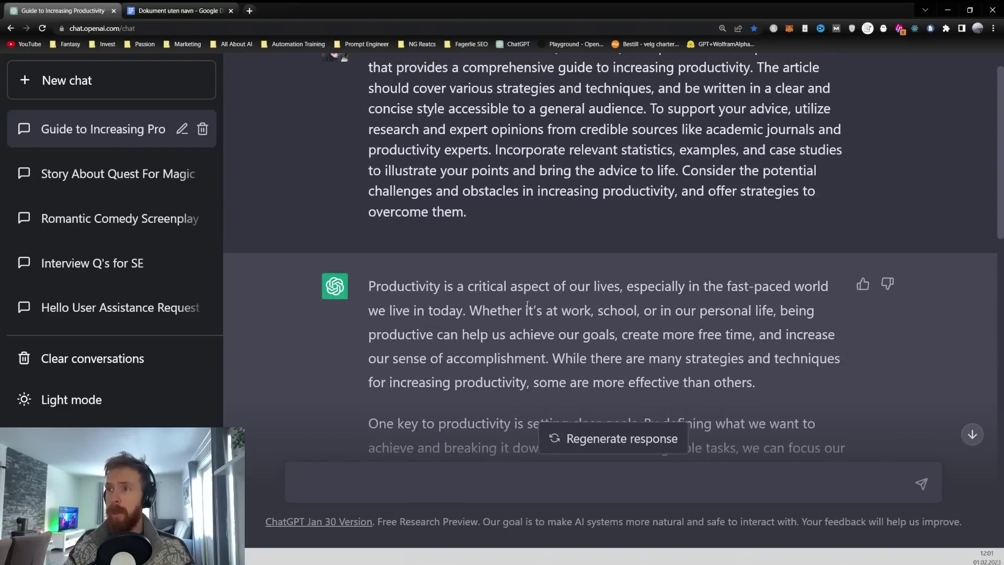
{"action": "left_click_drag", "start_coordinate": [374, 282], "coordinate": [769, 389]}
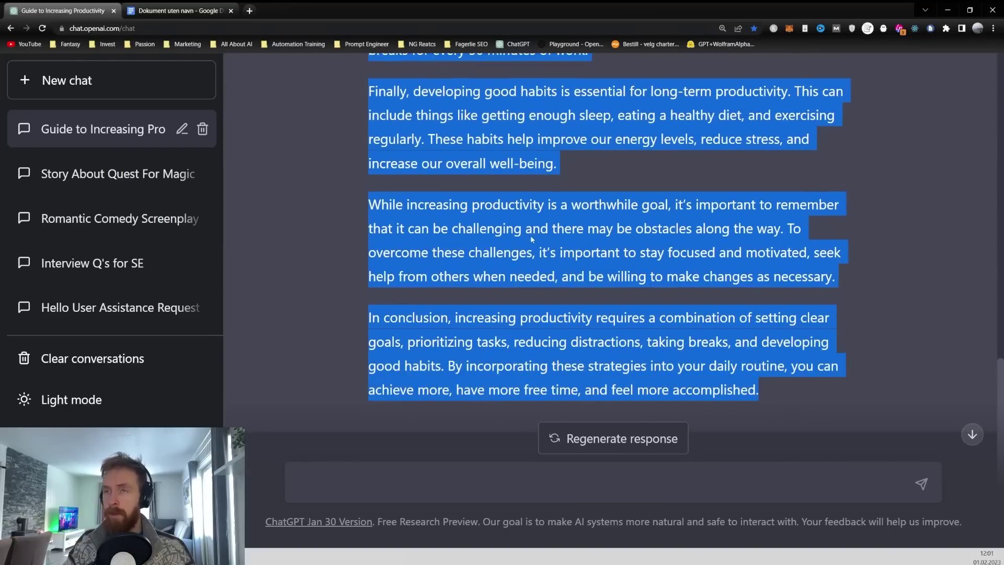
{"action": "left_click", "coordinate": [178, 10]}
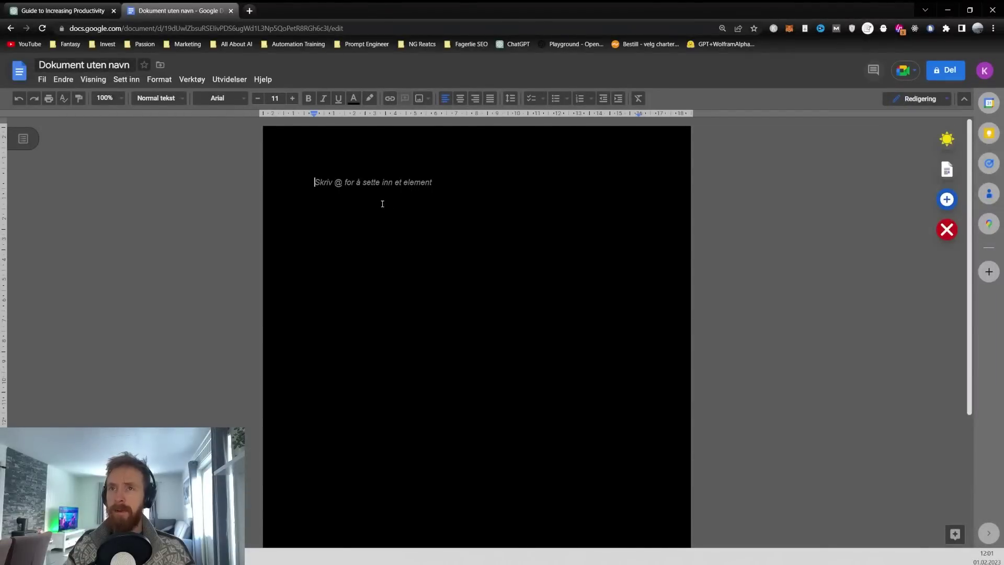
{"action": "key", "text": "ctrl+v"}
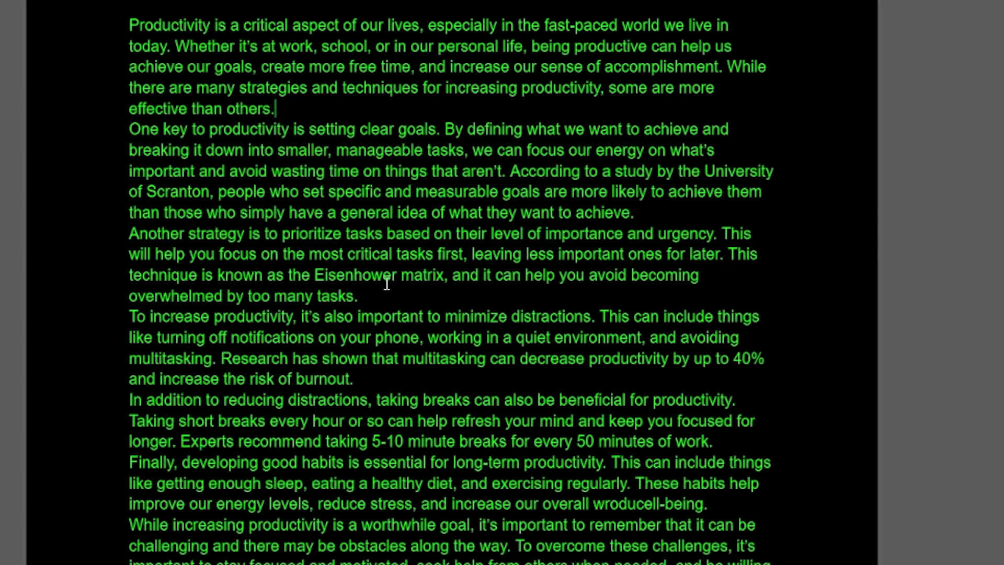
Insert blank lines between the pasted article's paragraphs, keeping the "In addition" and "Finally" paragraphs together.
{"action": "key", "text": "Return"}
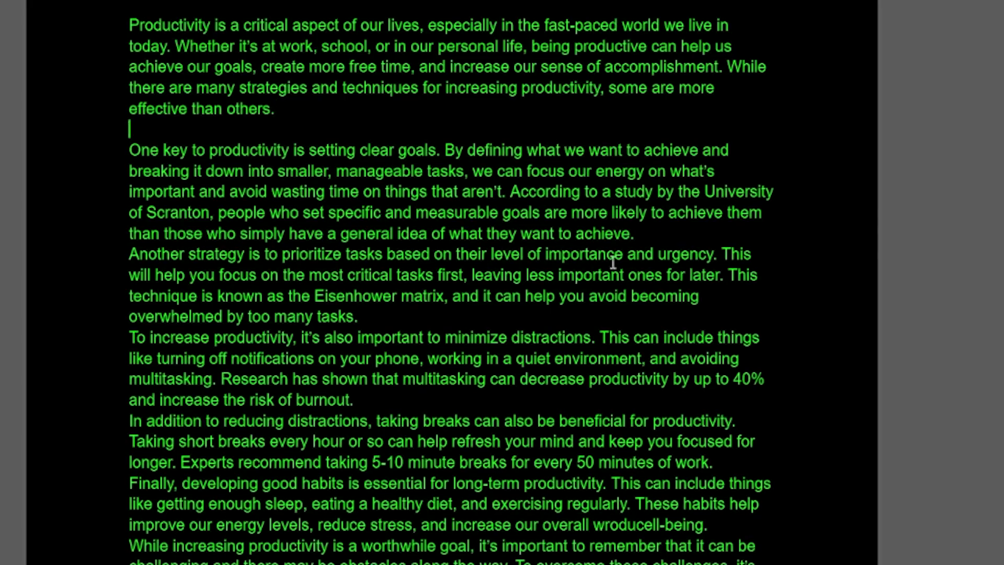
{"action": "left_click", "coordinate": [637, 233]}
{"action": "key", "text": "Return"}
{"action": "left_click", "coordinate": [359, 337]}
{"action": "key", "text": "Return"}
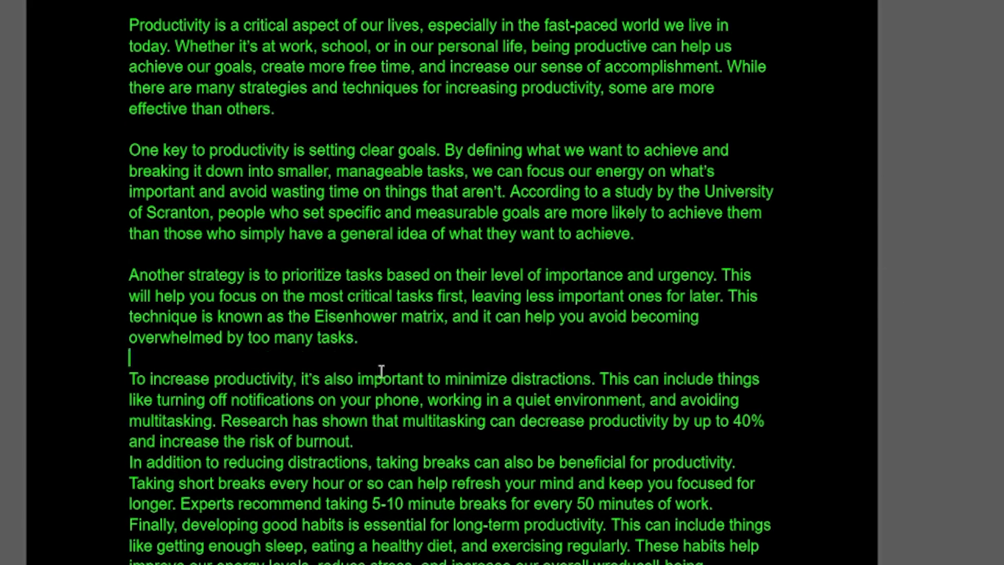
{"action": "left_click", "coordinate": [356, 409]}
{"action": "key", "text": "Return"}
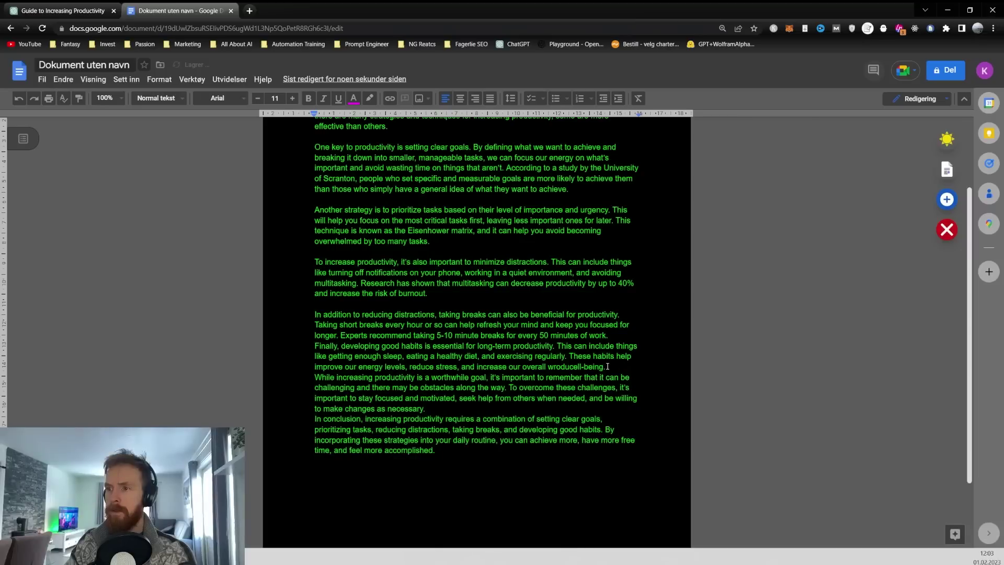
{"action": "left_click", "coordinate": [607, 366]}
{"action": "key", "text": "Return"}
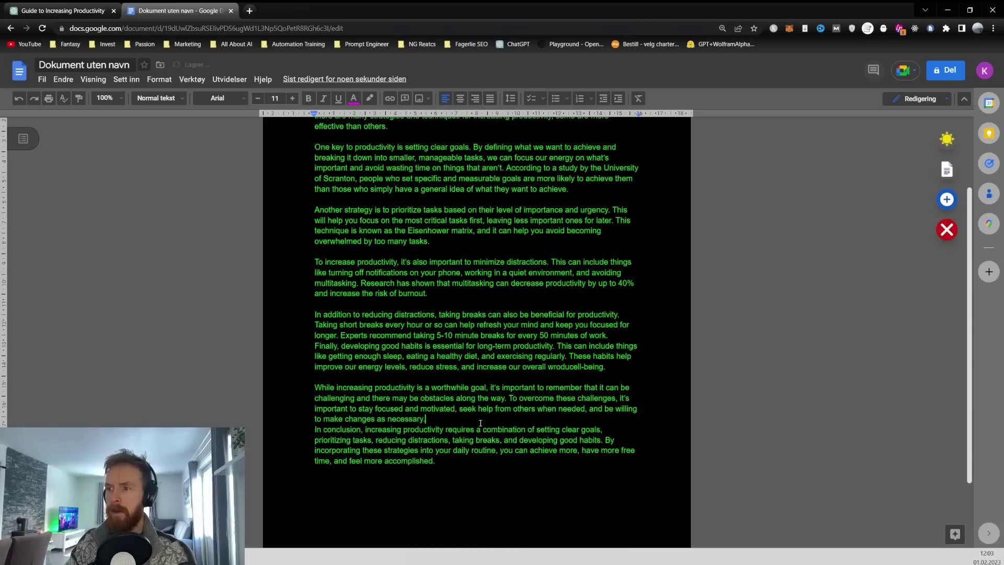
{"action": "key", "text": "Return"}
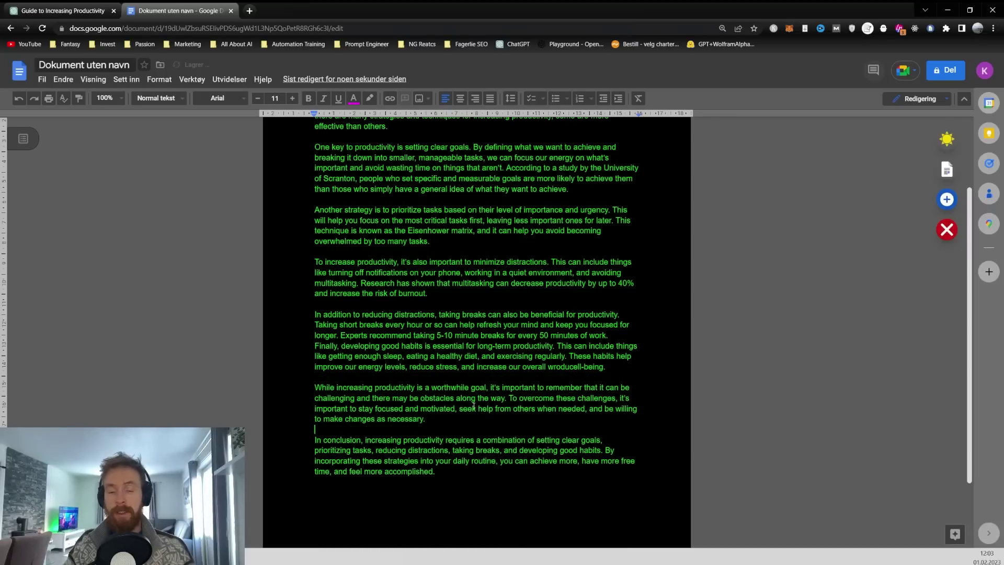
Copy the first iteration's text from secrets.txt in Notepad++, starting at "focus on the importance", and submit it as a ChatGPT follow-up.
{"action": "key", "text": "alt+Tab"}
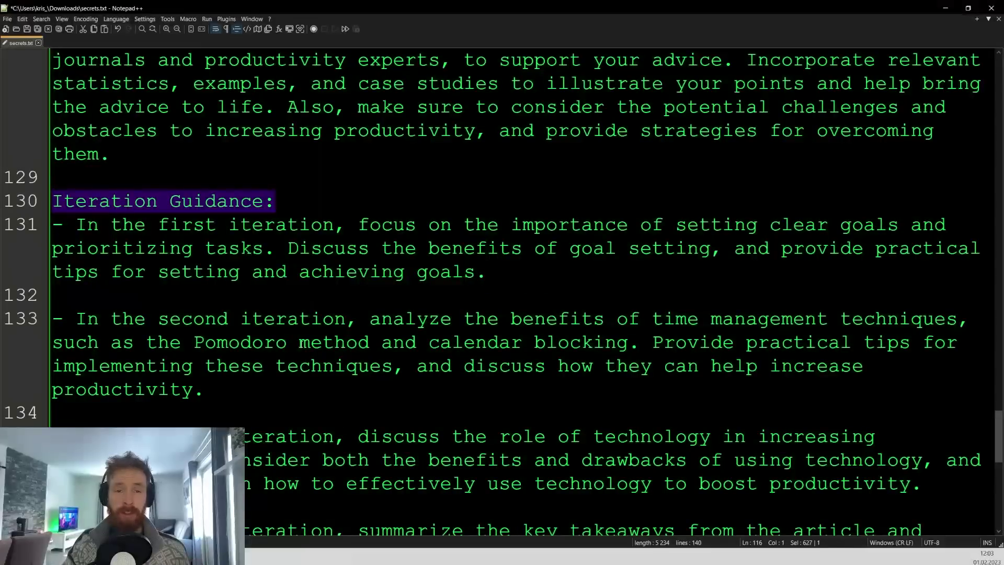
{"action": "left_click_drag", "start_coordinate": [360, 226], "coordinate": [606, 273]}
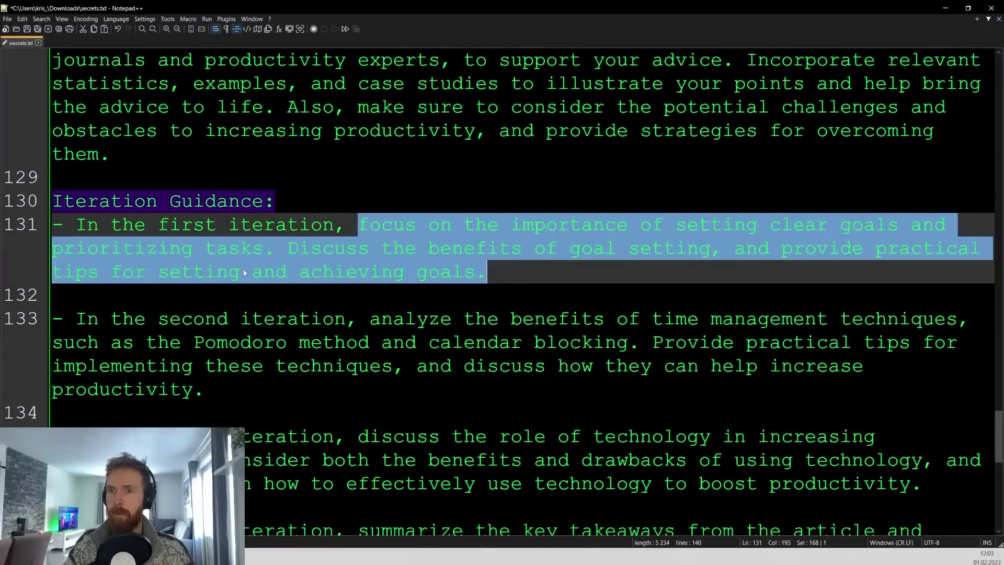
{"action": "right_click", "coordinate": [281, 259]}
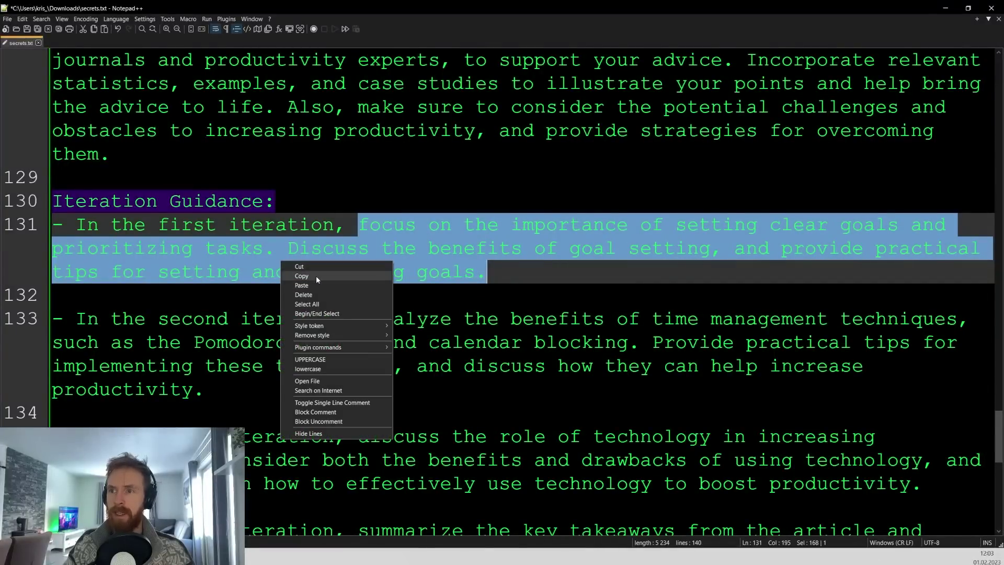
{"action": "left_click", "coordinate": [316, 276]}
{"action": "key", "text": "alt+Tab"}
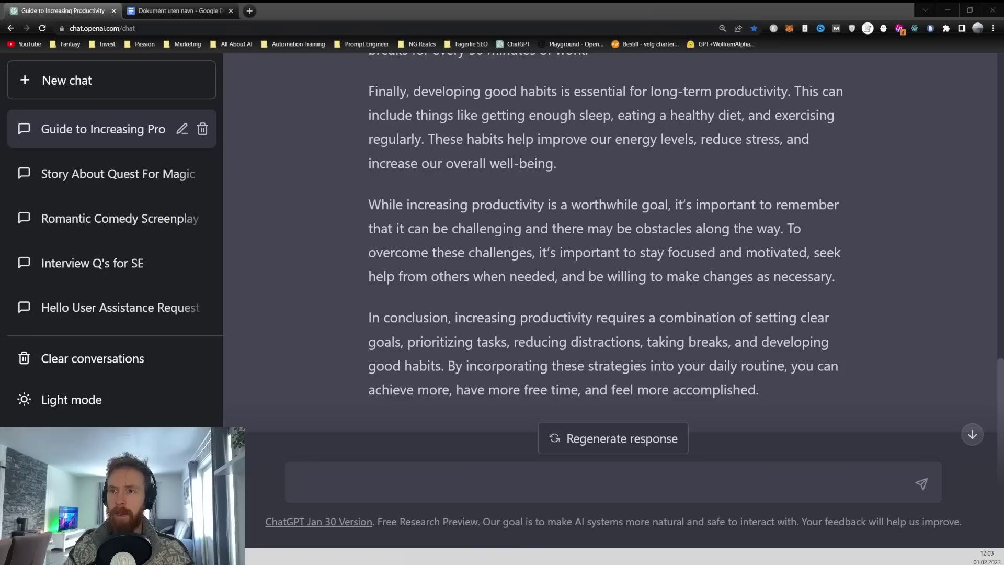
{"action": "left_click", "coordinate": [422, 483]}
{"action": "key", "text": "ctrl+v"}
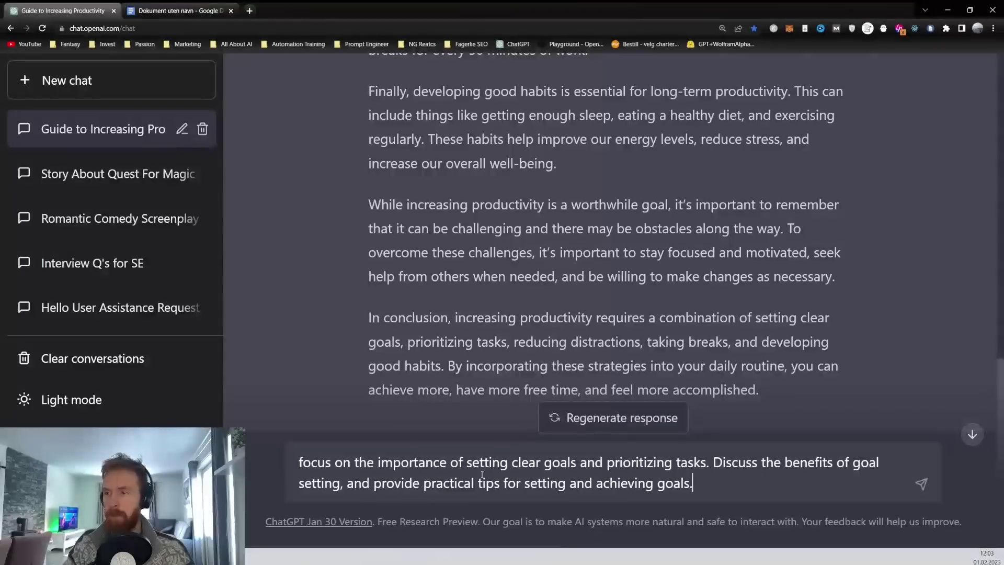
{"action": "key", "text": "Return"}
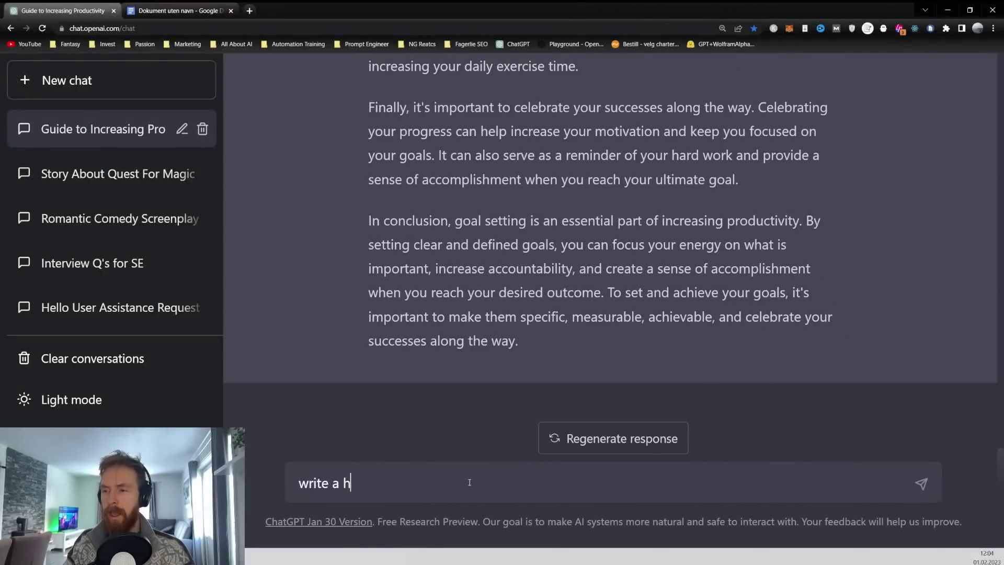
Ask ChatGPT to "write a h2 headline for the passage:".
{"action": "type", "text": "write a h1"}
{"action": "key", "text": "BackSpace"}
{"action": "type", "text": "2 hea"}
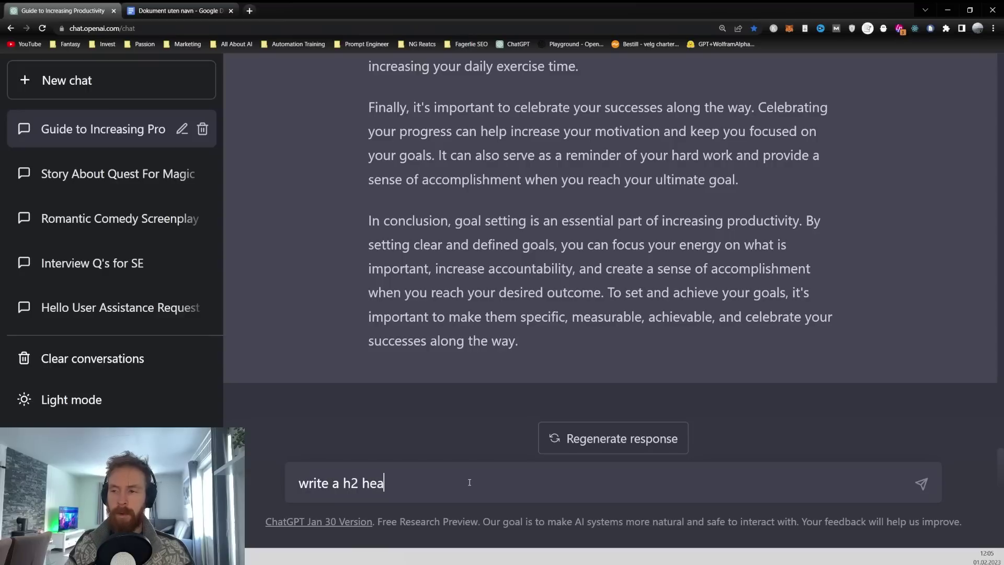
{"action": "type", "text": "dline for the passage:"}
{"action": "key", "text": "Return"}
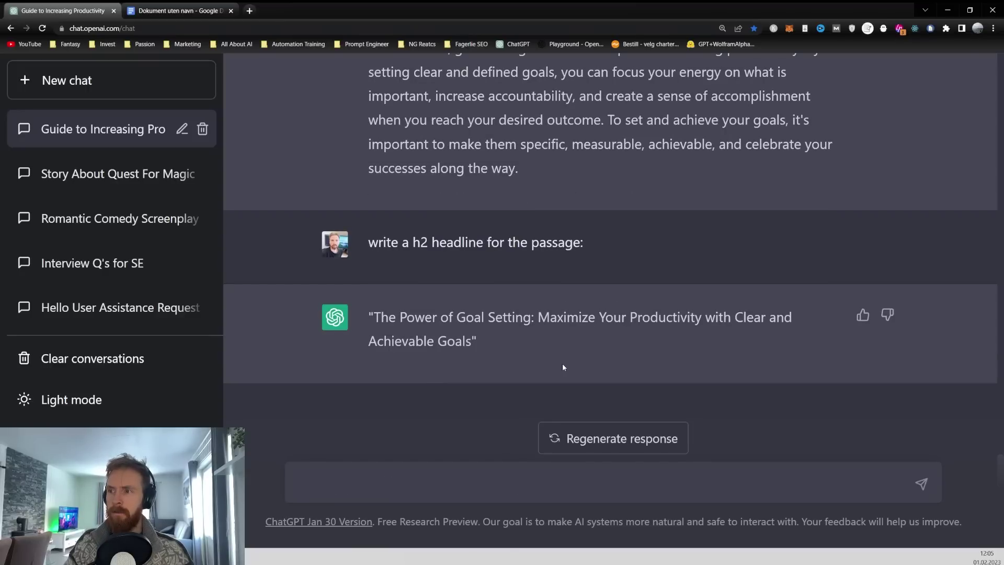
Replace the "One key to productivity" paragraph in the Google Docs article with ChatGPT's full headline and format it as Heading 2.
{"action": "left_click_drag", "start_coordinate": [376, 317], "coordinate": [532, 317]}
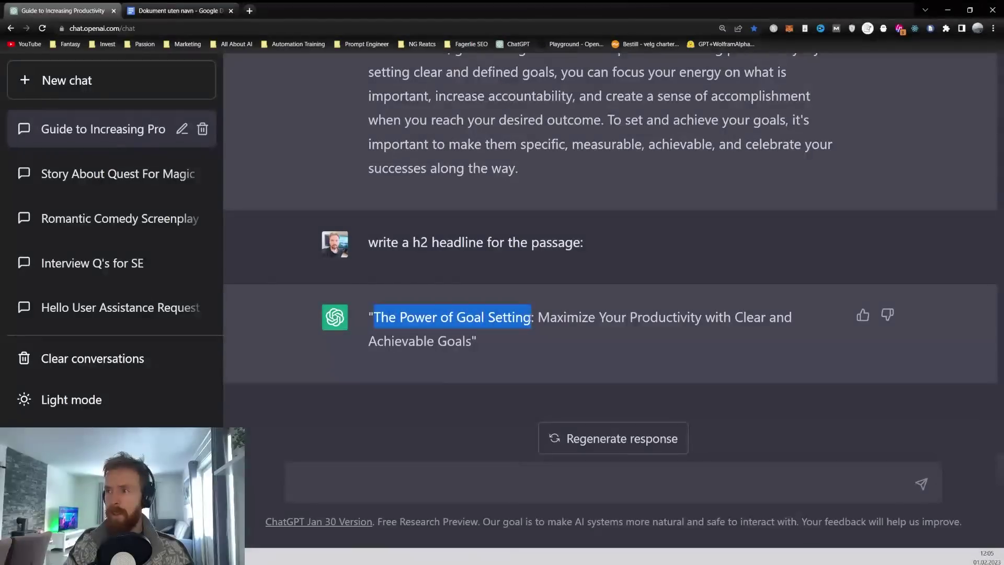
{"action": "triple_click", "coordinate": [478, 348]}
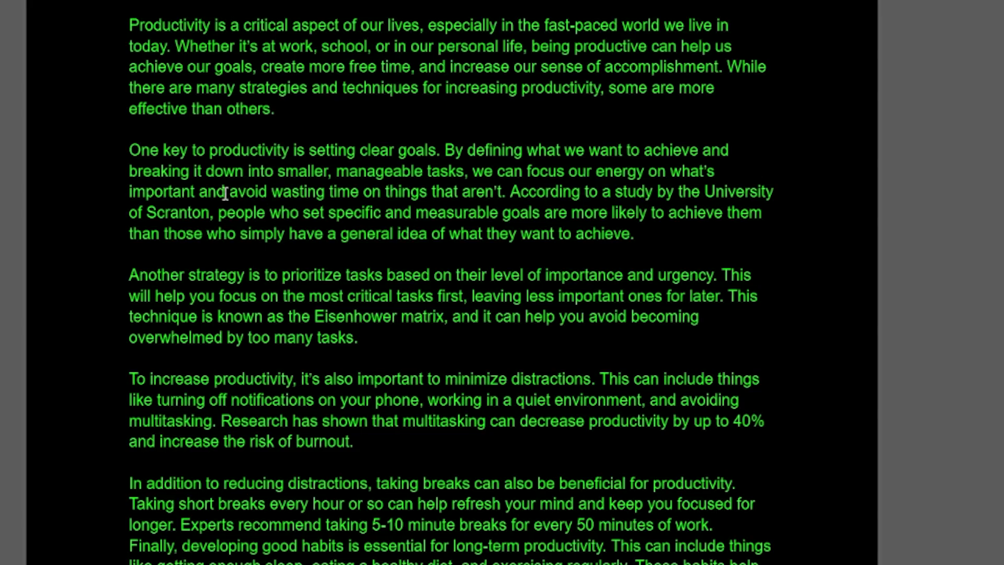
{"action": "left_click_drag", "start_coordinate": [619, 241], "coordinate": [142, 146]}
{"action": "left_click", "coordinate": [114, 149]}
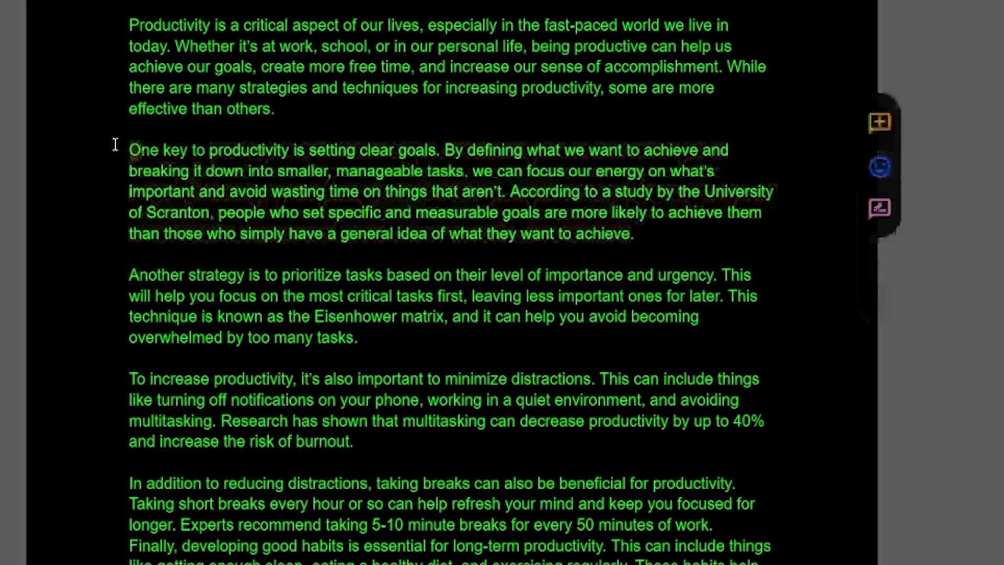
{"action": "key", "text": "ctrl+shift+Down"}
{"action": "key", "text": "ctrl+v"}
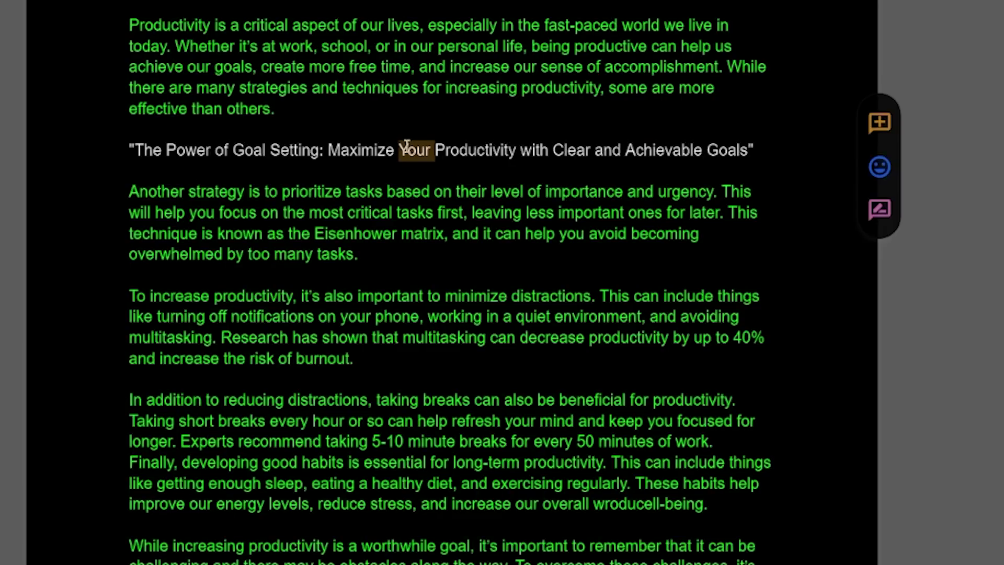
{"action": "triple_click", "coordinate": [406, 147]}
{"action": "key", "text": "ctrl+alt+2"}
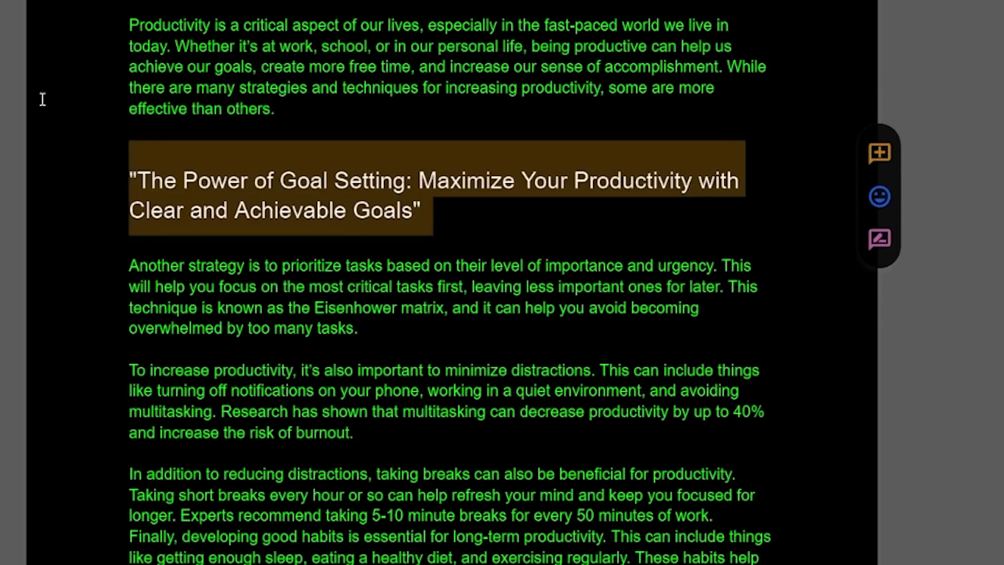
Copy ChatGPT's goal-setting passage without its conclusion, paste it beneath the new headline in Google Docs, and highlight the inserted paragraphs.
{"action": "key", "text": "ctrl+shift+Tab"}
{"action": "scroll", "coordinate": [365, 151], "scroll_direction": "up", "scroll_amount": 15}
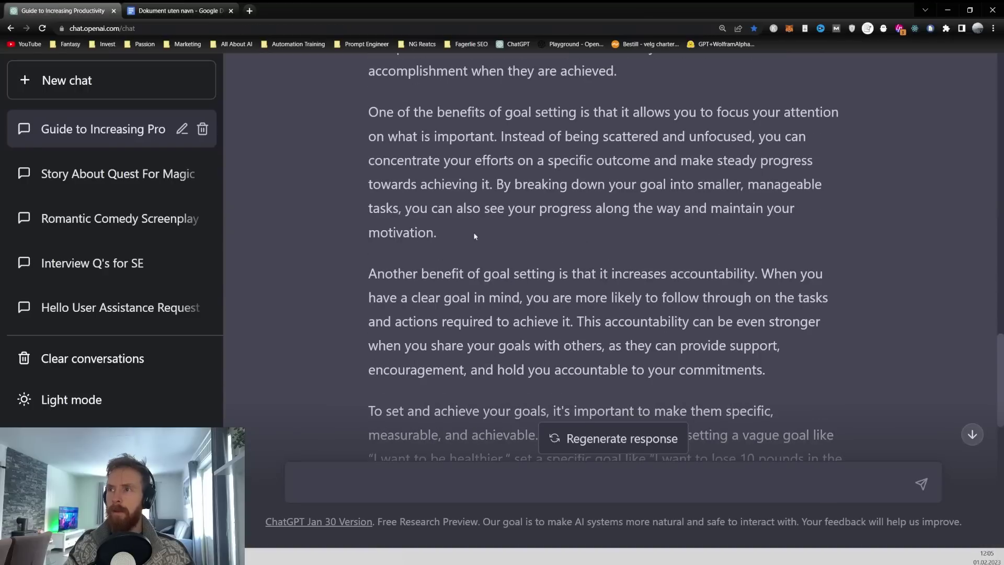
{"action": "scroll", "coordinate": [364, 152], "scroll_direction": "up", "scroll_amount": 4}
{"action": "left_click_drag", "start_coordinate": [369, 168], "coordinate": [582, 347]}
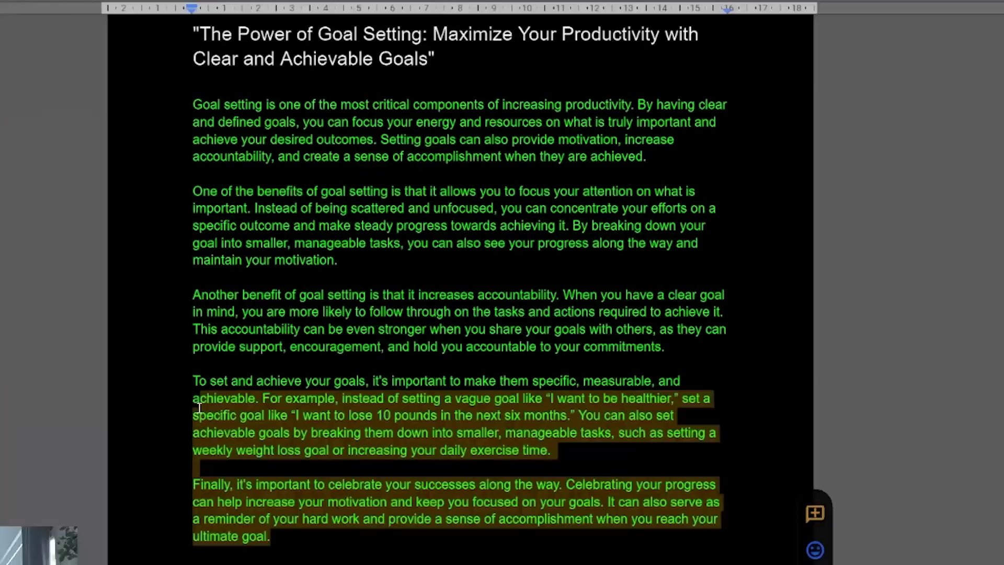
{"action": "left_click_drag", "start_coordinate": [680, 398], "coordinate": [186, 92]}
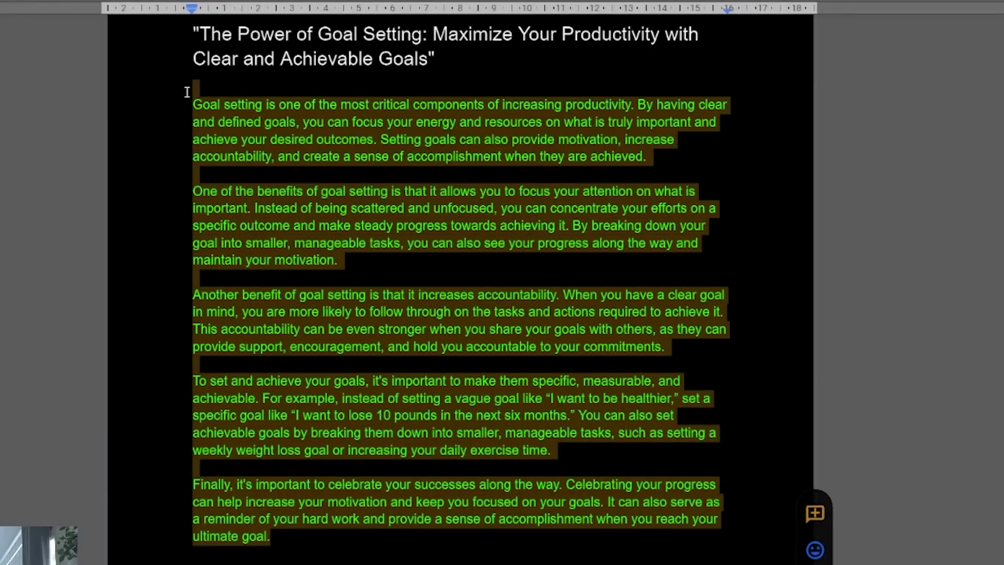
Copy the second iteration's text from secrets.txt in Notepad++, starting at "analyze the benefits", and submit it as a ChatGPT follow-up.
{"action": "left_click", "coordinate": [164, 148]}
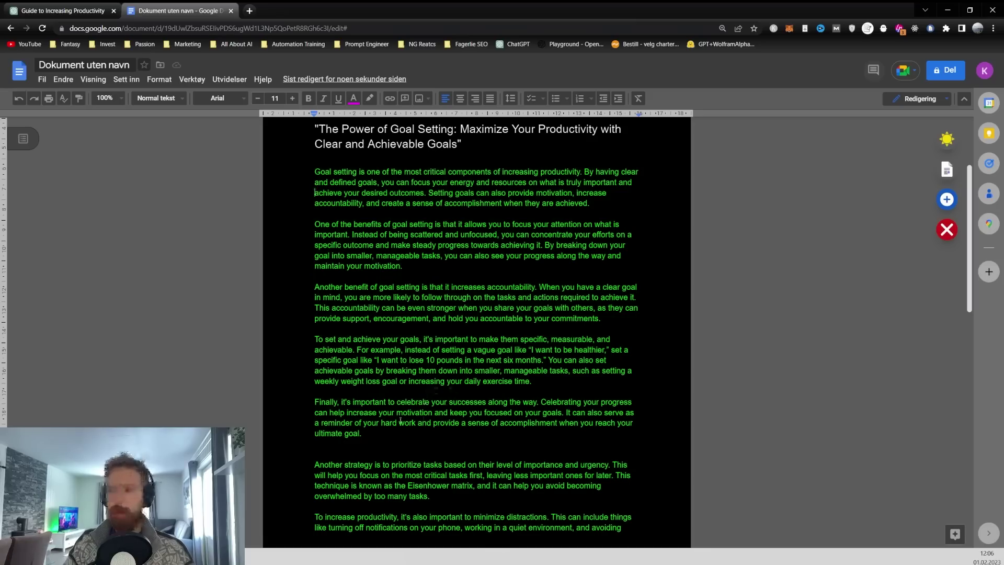
{"action": "scroll", "coordinate": [400, 420], "scroll_direction": "up", "scroll_amount": 2}
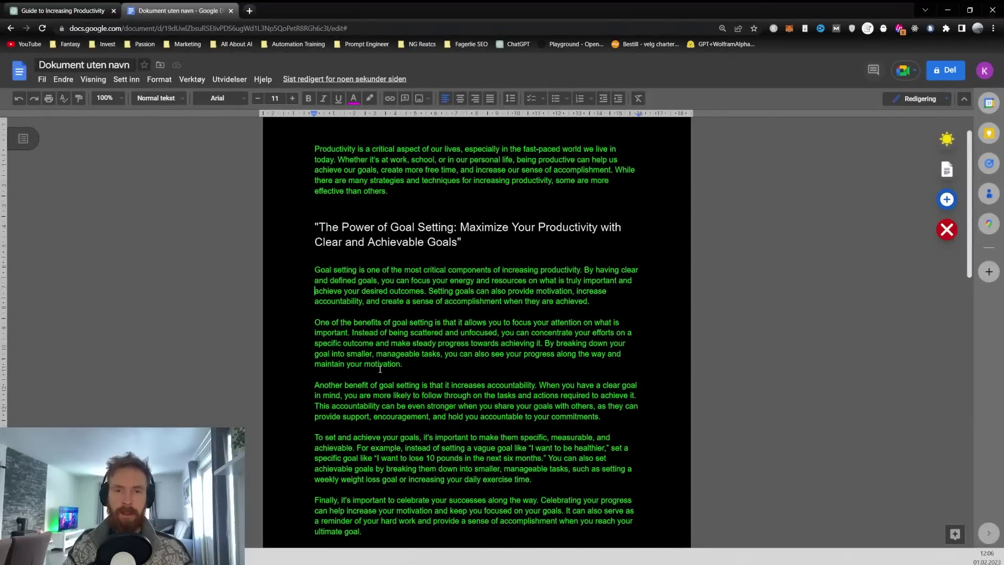
{"action": "left_click_drag", "start_coordinate": [159, 319], "coordinate": [980, 358]}
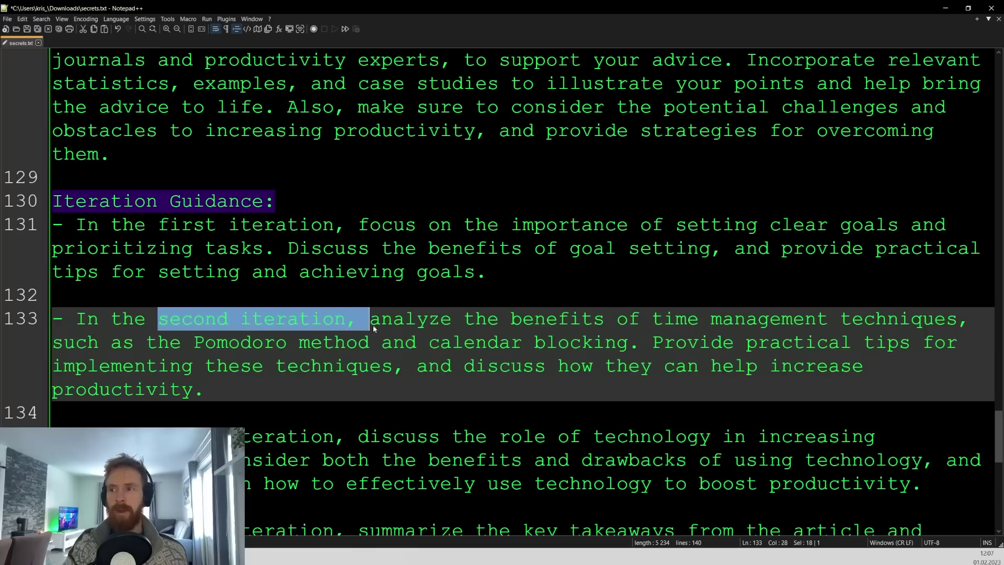
{"action": "left_click_drag", "start_coordinate": [860, 372], "coordinate": [667, 388]}
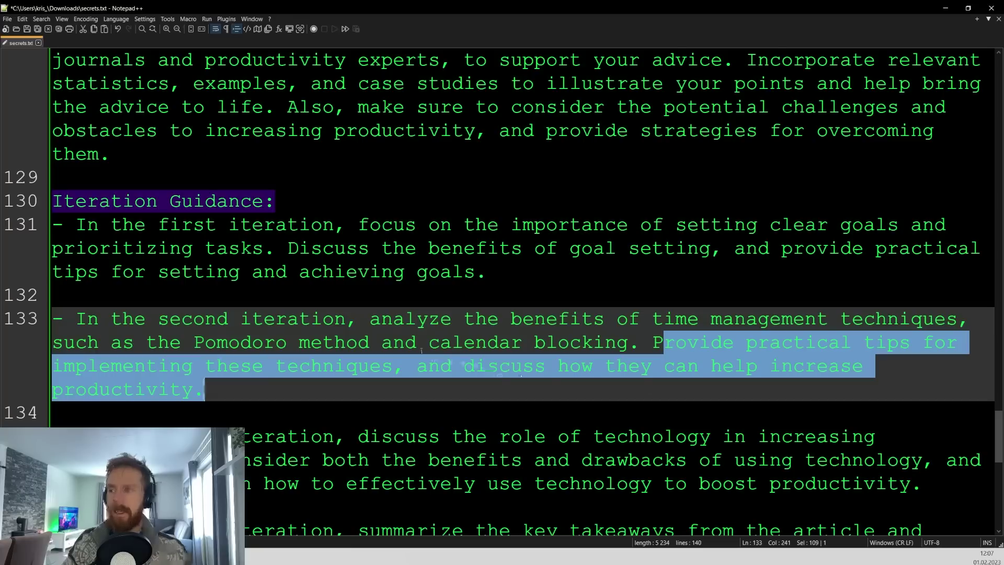
{"action": "left_click_drag", "start_coordinate": [206, 390], "coordinate": [369, 320]}
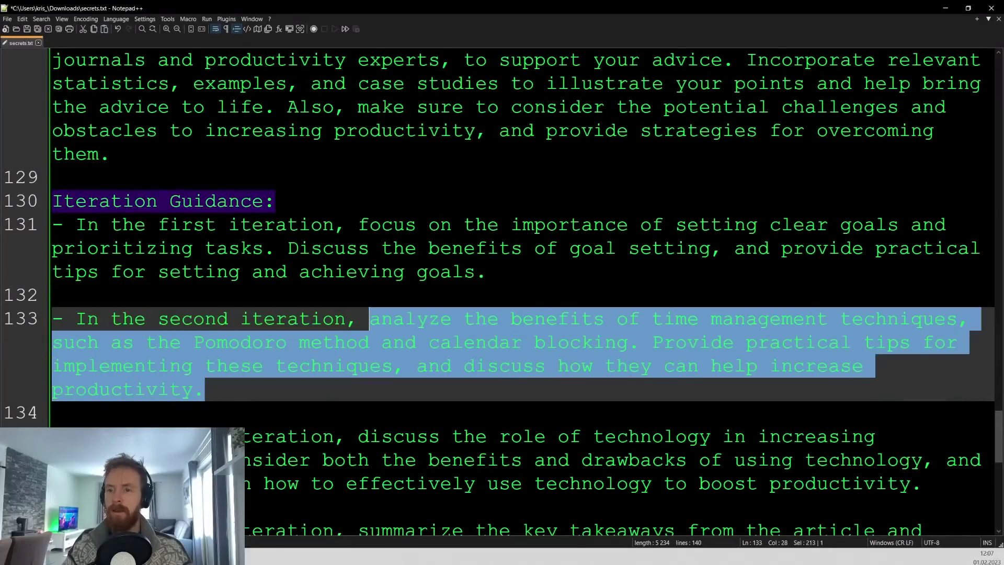
{"action": "key", "text": "alt+Tab"}
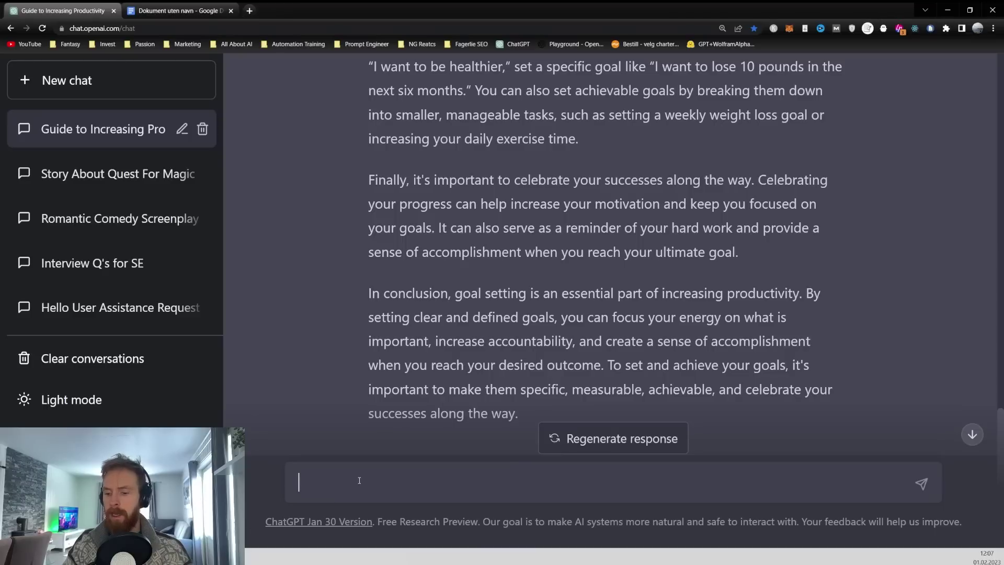
{"action": "key", "text": "ctrl+v"}
{"action": "key", "text": "Return"}
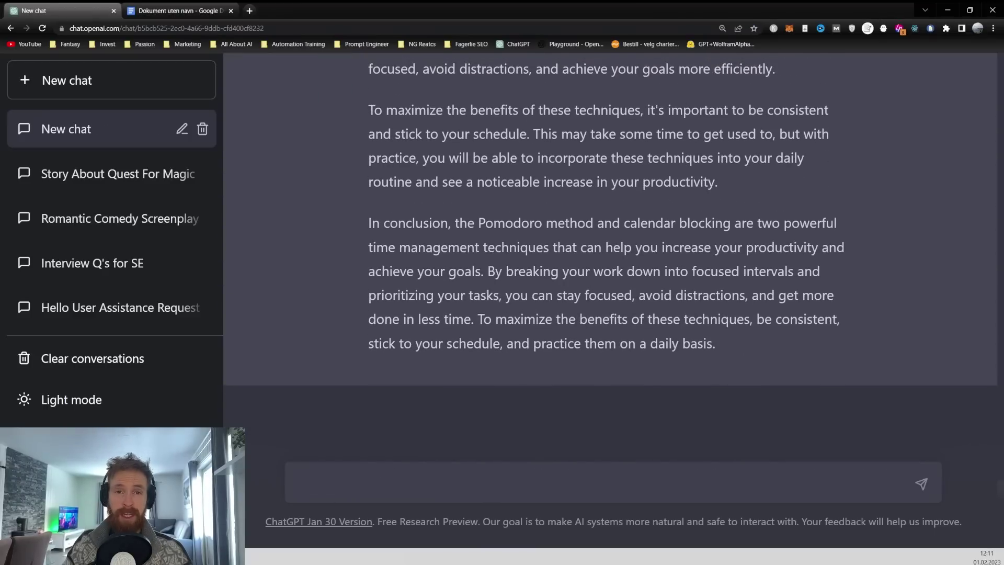
Examine ChatGPT's time-management answer, focusing on the Pomodoro method and calendar blocking paragraphs.
{"action": "scroll", "coordinate": [522, 262], "scroll_direction": "up", "scroll_amount": 8}
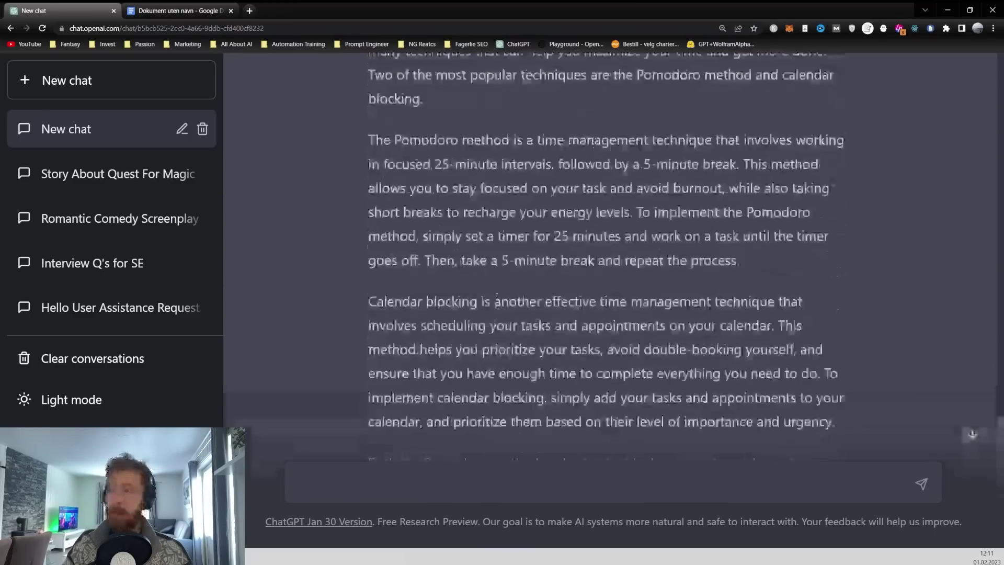
{"action": "scroll", "coordinate": [496, 297], "scroll_direction": "up", "scroll_amount": 2}
{"action": "left_click_drag", "start_coordinate": [370, 259], "coordinate": [511, 261]}
{"action": "scroll", "coordinate": [510, 268], "scroll_direction": "down", "scroll_amount": 3}
{"action": "left_click_drag", "start_coordinate": [368, 274], "coordinate": [480, 273]}
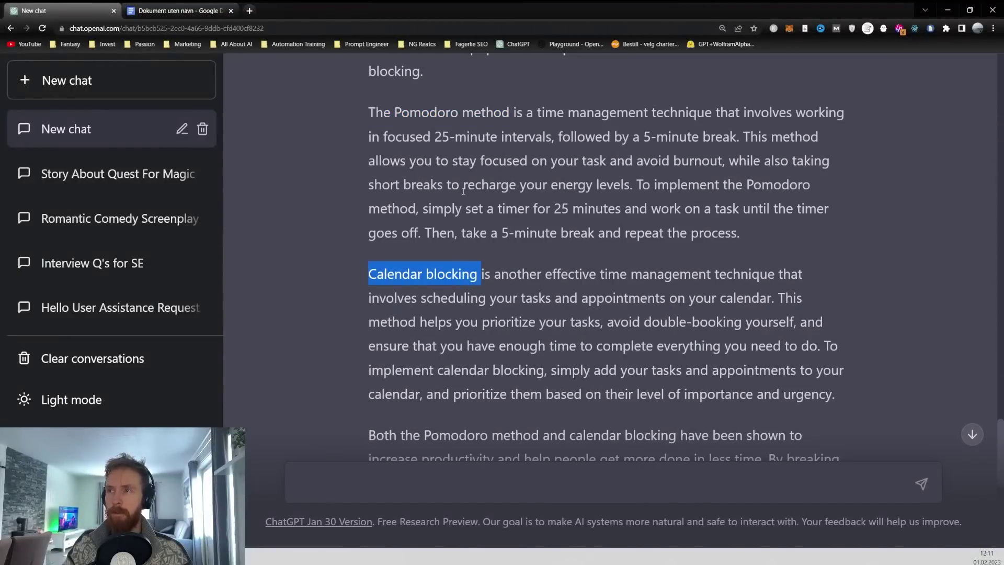
{"action": "left_click_drag", "start_coordinate": [369, 115], "coordinate": [512, 121]}
Insert ChatGPT's "Maximizing Productivity Through Time Management" headline and passage, without its conclusion, beneath the goal-setting section of the Google Docs article.
{"action": "scroll", "coordinate": [410, 205], "scroll_direction": "down", "scroll_amount": 5}
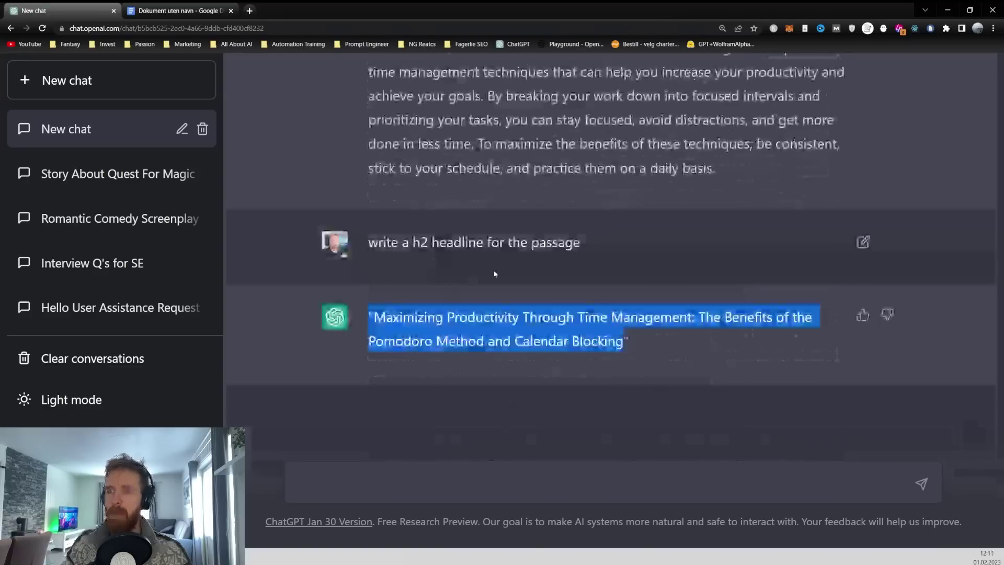
{"action": "scroll", "coordinate": [390, 195], "scroll_direction": "up", "scroll_amount": 15}
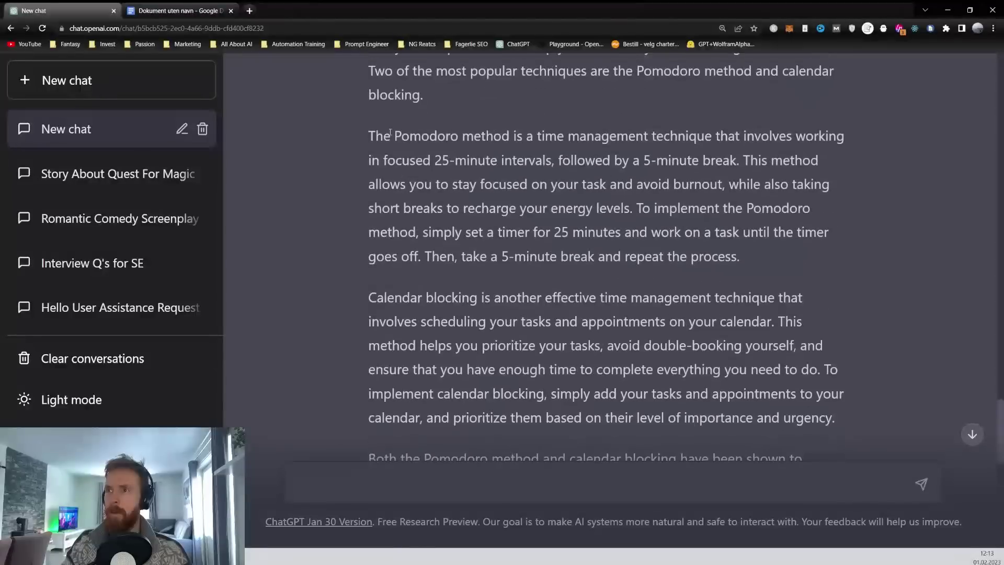
{"action": "left_click_drag", "start_coordinate": [369, 168], "coordinate": [730, 294]}
{"action": "scroll", "coordinate": [556, 282], "scroll_direction": "down", "scroll_amount": 10}
{"action": "scroll", "coordinate": [596, 296], "scroll_direction": "down", "scroll_amount": 2}
{"action": "scroll", "coordinate": [684, 269], "scroll_direction": "up", "scroll_amount": 3}
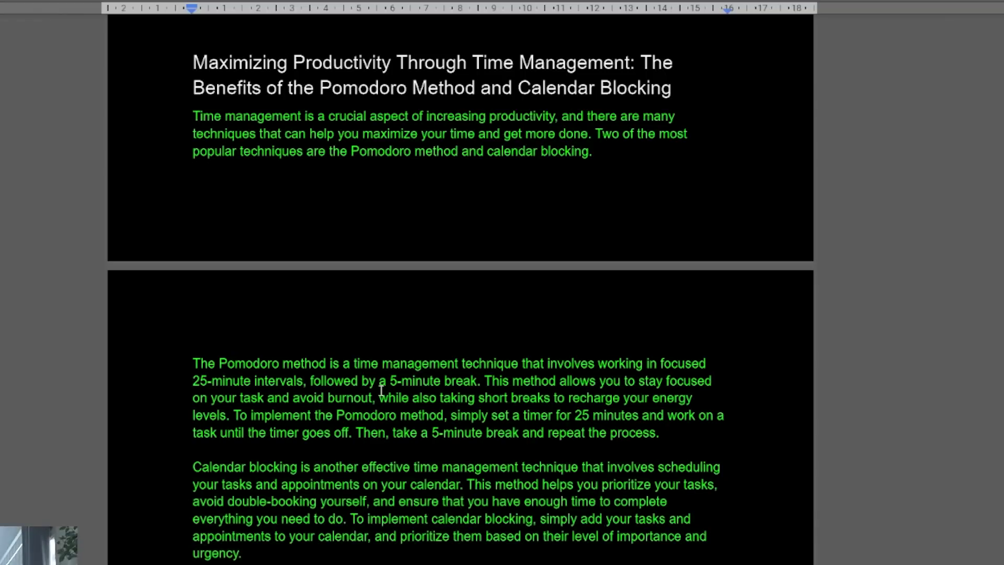
{"action": "scroll", "coordinate": [380, 389], "scroll_direction": "up", "scroll_amount": 3}
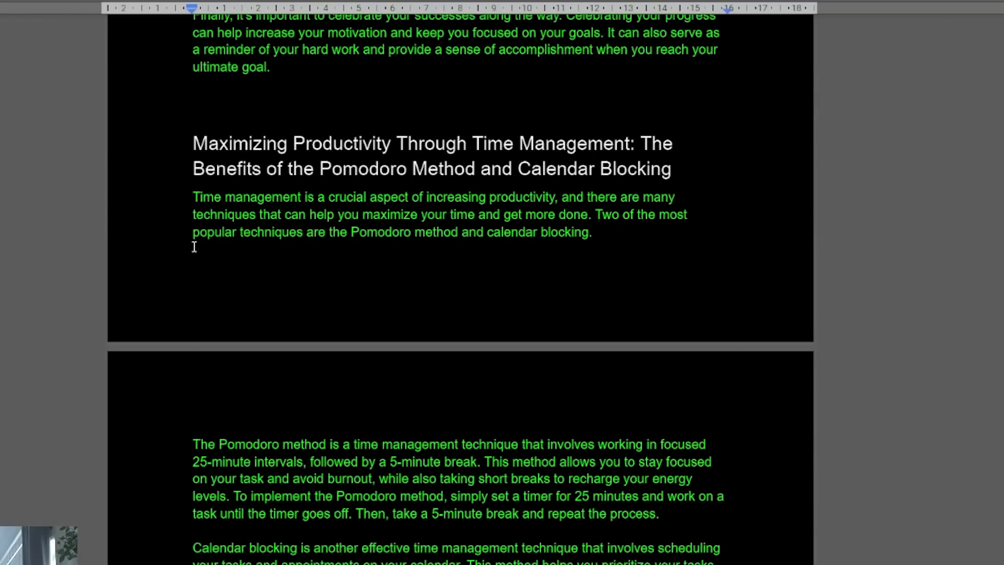
{"action": "scroll", "coordinate": [192, 261], "scroll_direction": "down", "scroll_amount": 5}
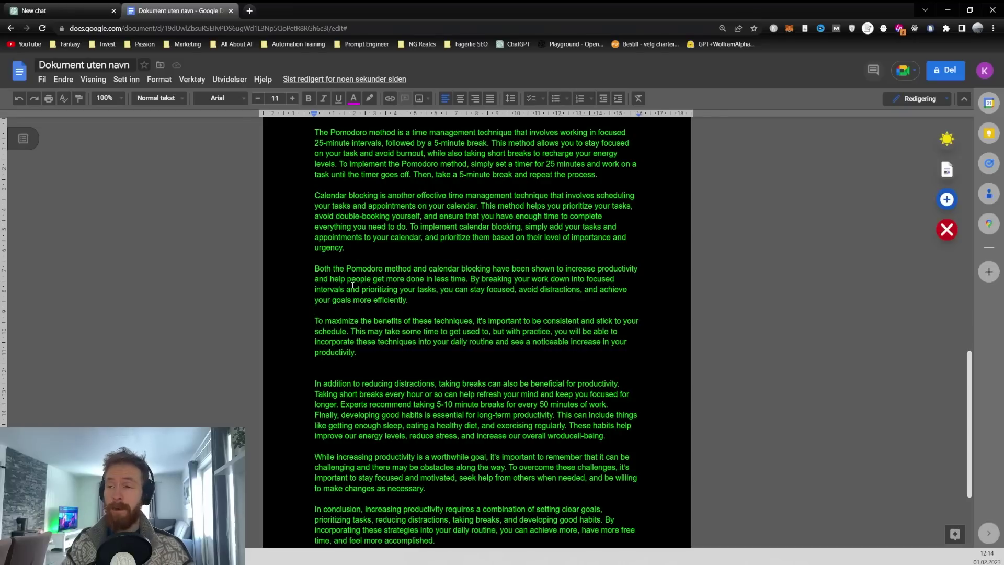
Copy the third iteration's text from secrets.txt in Notepad++, starting at "discuss the role of technology", and submit it to ChatGPT.
{"action": "left_click_drag", "start_coordinate": [159, 296], "coordinate": [915, 343]}
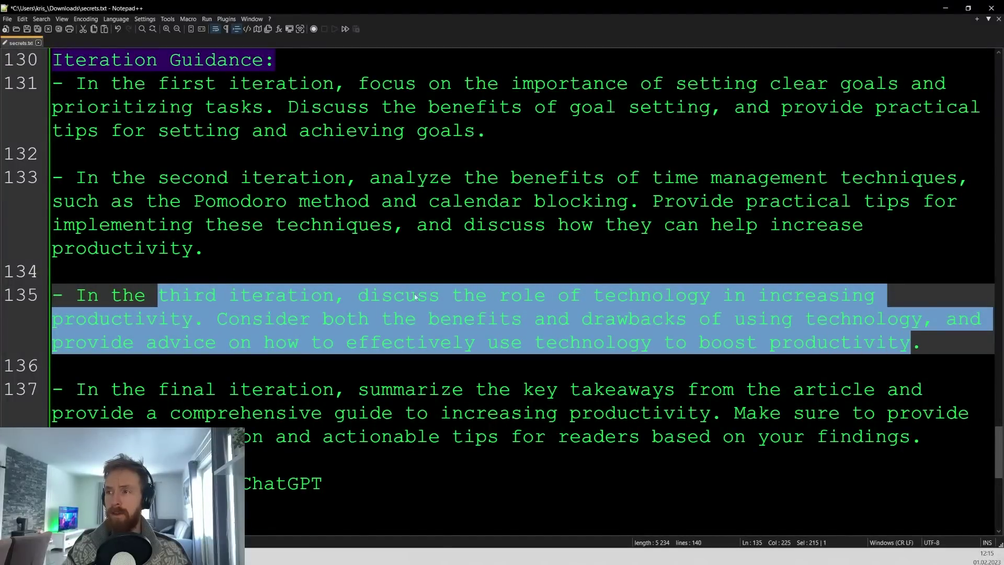
{"action": "left_click_drag", "start_coordinate": [359, 296], "coordinate": [922, 344]}
{"action": "right_click", "coordinate": [701, 317]}
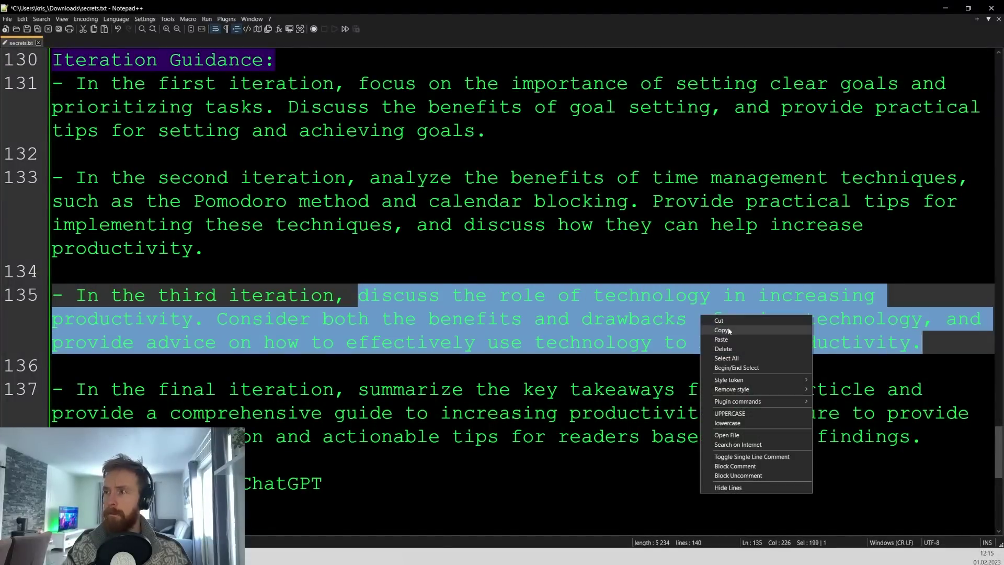
{"action": "left_click", "coordinate": [729, 331]}
{"action": "key", "text": "alt+Tab"}
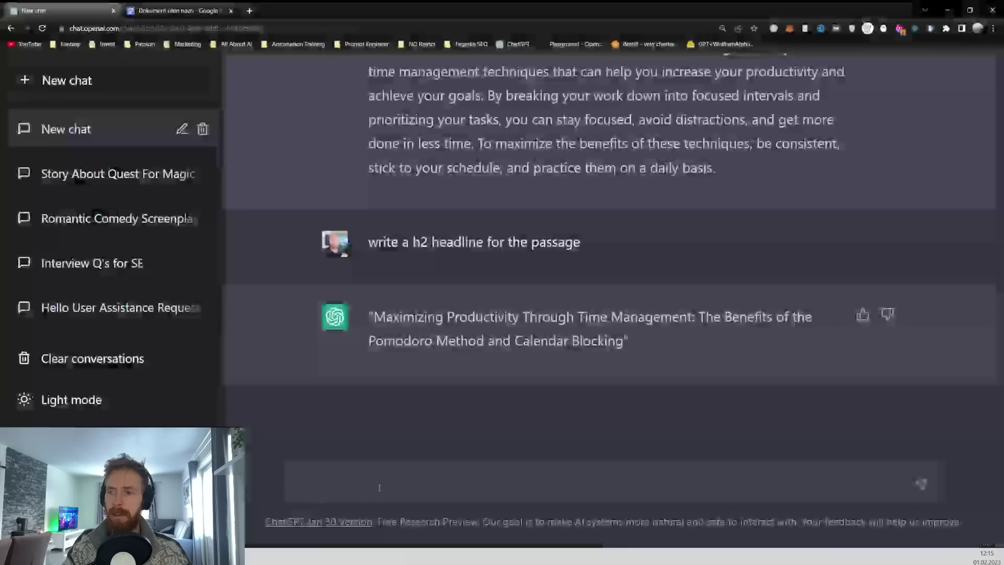
{"action": "left_click", "coordinate": [380, 487]}
{"action": "key", "text": "ctrl+v"}
{"action": "key", "text": "Return"}
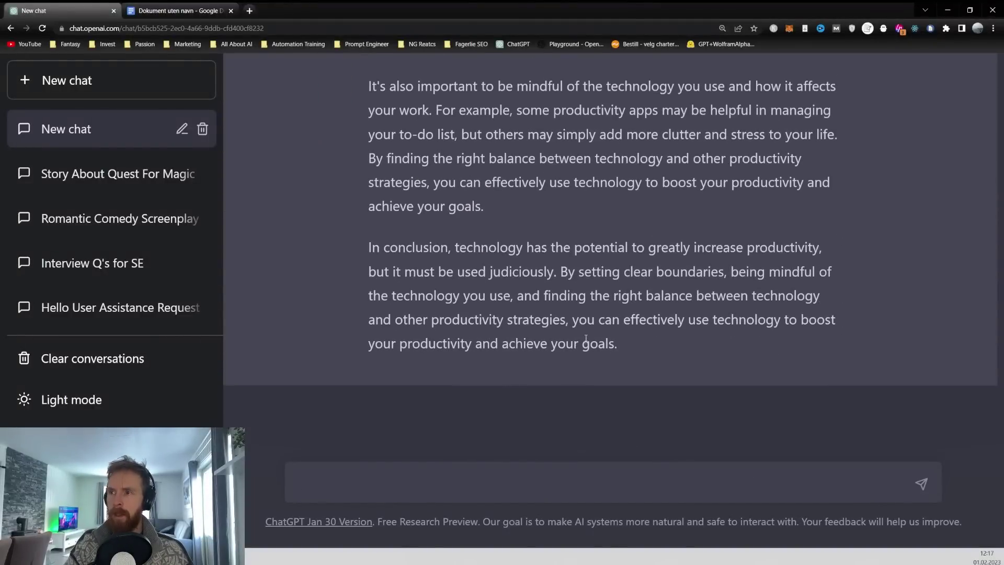
Ask ChatGPT to "write a h2 headline for the passage" about technology and productivity.
{"action": "scroll", "coordinate": [586, 339], "scroll_direction": "up", "scroll_amount": 10}
{"action": "scroll", "coordinate": [536, 332], "scroll_direction": "down", "scroll_amount": 10}
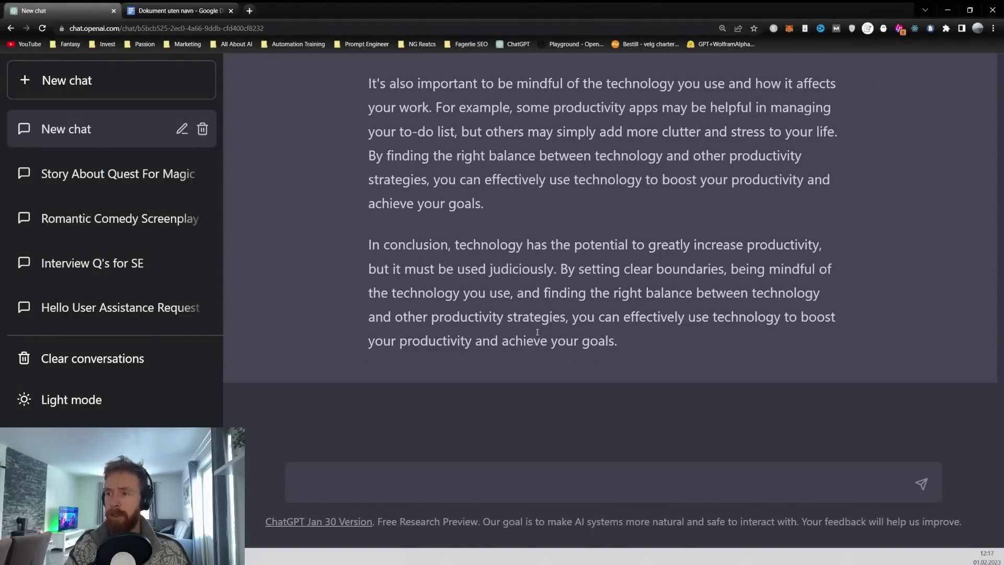
{"action": "type", "text": "write a h2 headline for the passage"}
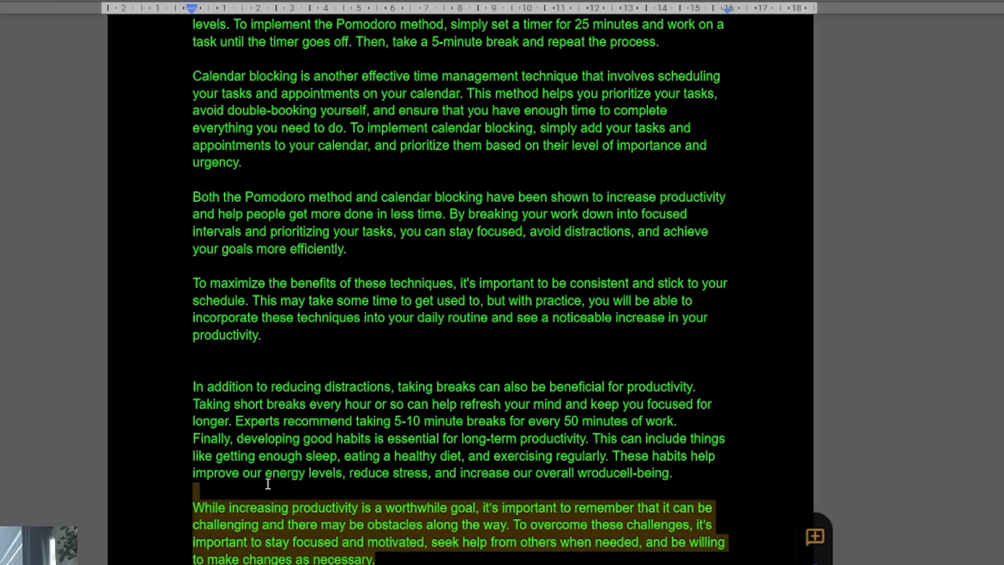
Replace the Google Docs paragraphs on breaks, habits and obstacles with ChatGPT's technology headline and the passage without its conclusion.
{"action": "left_click_drag", "start_coordinate": [199, 499], "coordinate": [190, 383]}
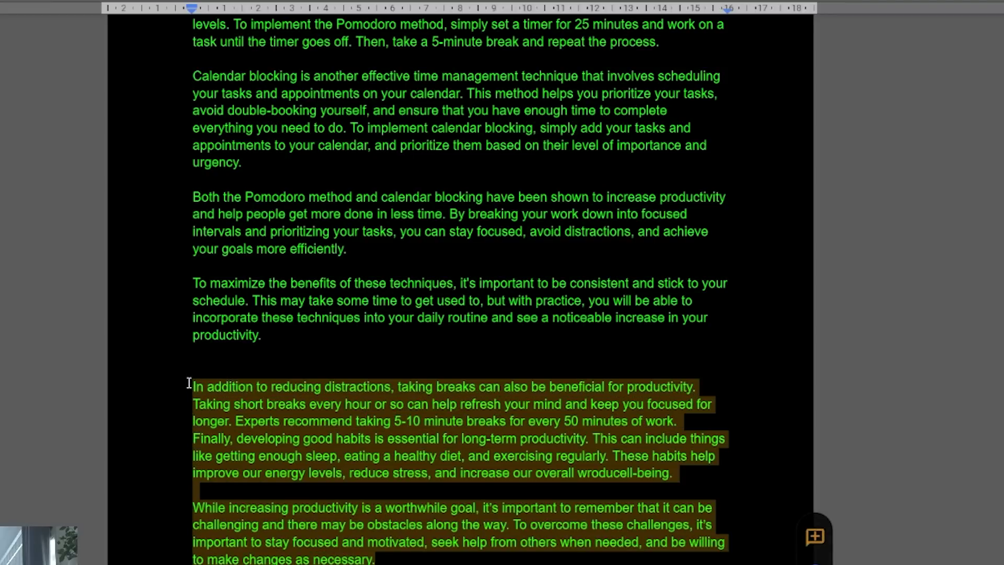
{"action": "key", "text": "BackSpace"}
{"action": "scroll", "coordinate": [224, 251], "scroll_direction": "down", "scroll_amount": 3}
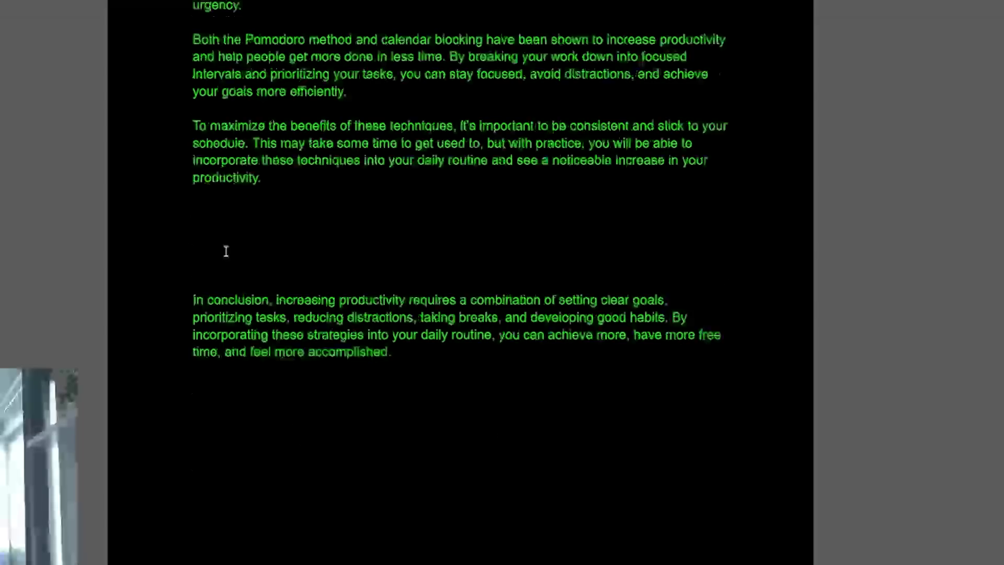
{"action": "key", "text": "ctrl+v"}
{"action": "key", "text": "Return"}
{"action": "key", "text": "ctrl+v"}
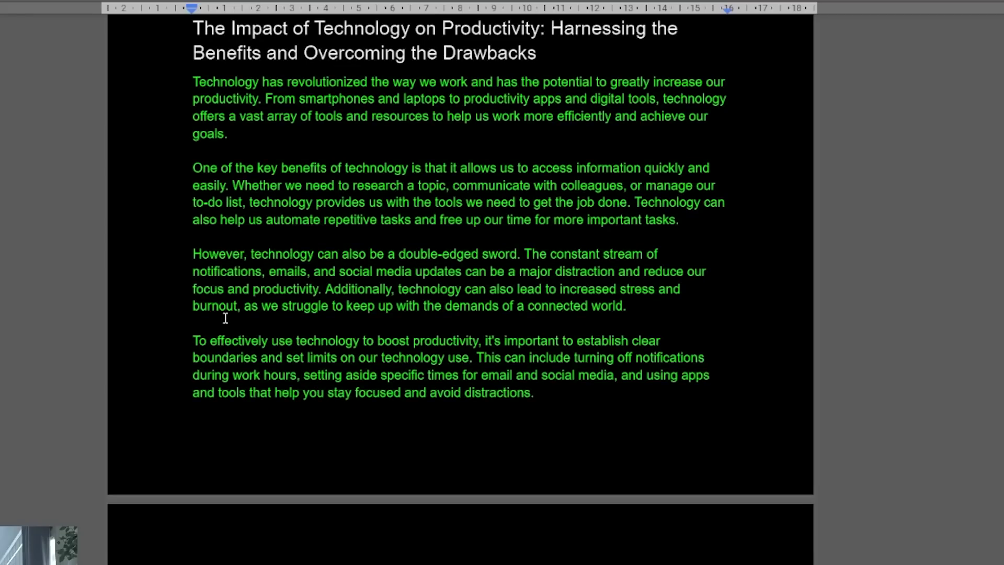
{"action": "scroll", "coordinate": [377, 505], "scroll_direction": "down", "scroll_amount": 3}
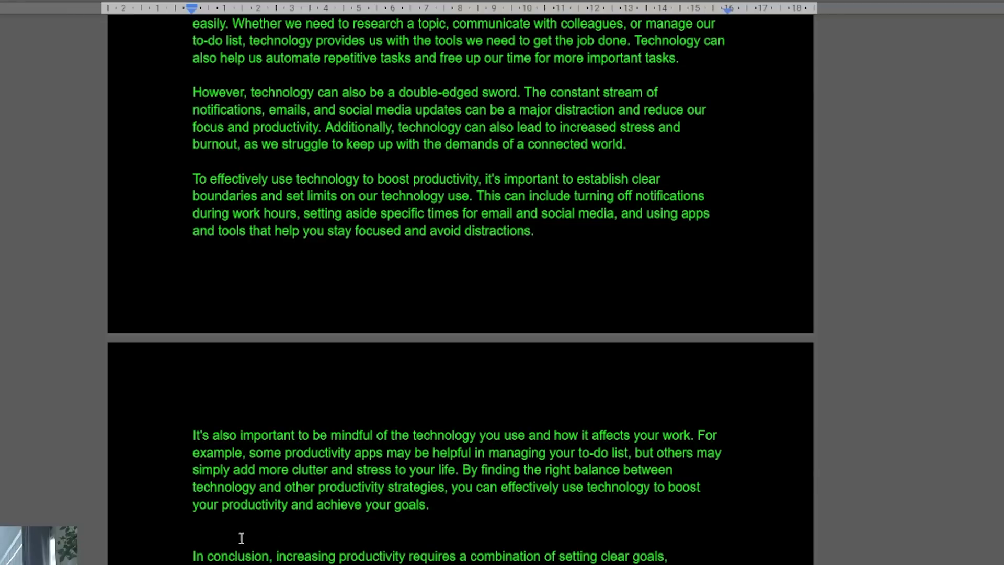
Copy the final iteration's text from secrets.txt in Notepad++, starting at "summarize the key takeaways", and submit it to ChatGPT.
{"action": "left_click_drag", "start_coordinate": [111, 248], "coordinate": [930, 295]}
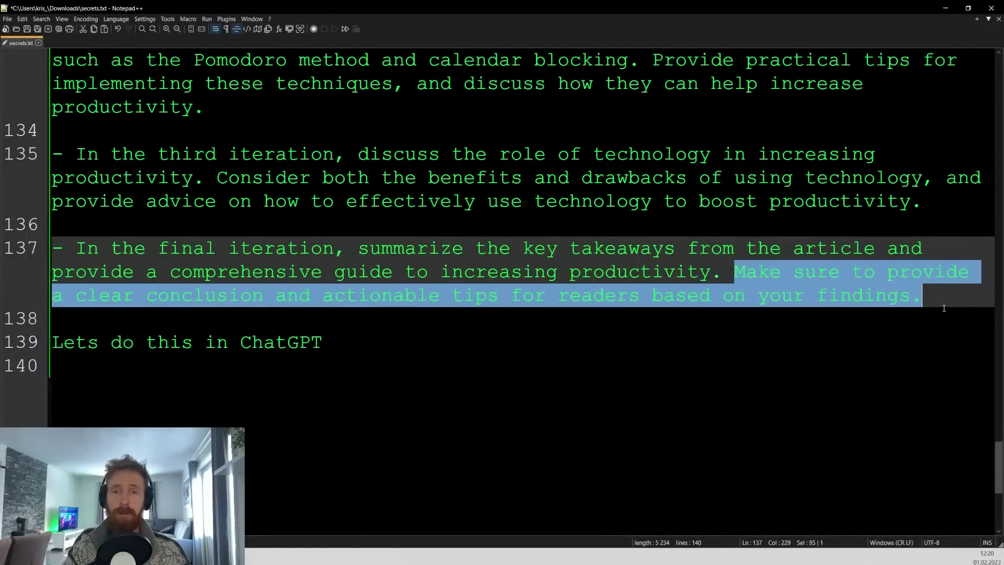
{"action": "key", "text": "ctrl+c"}
{"action": "key", "text": "alt+Tab"}
{"action": "key", "text": "ctrl+v"}
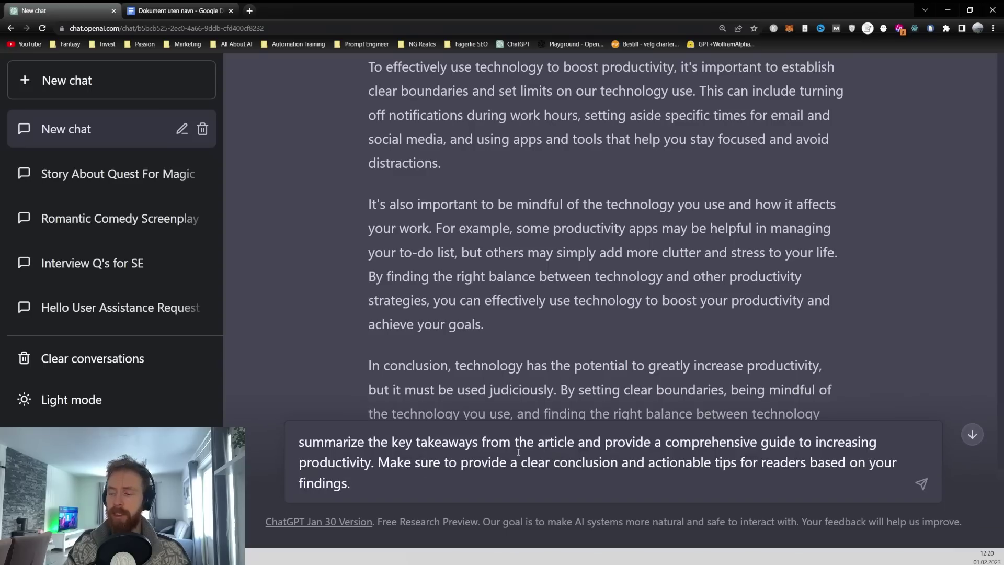
{"action": "key", "text": "Return"}
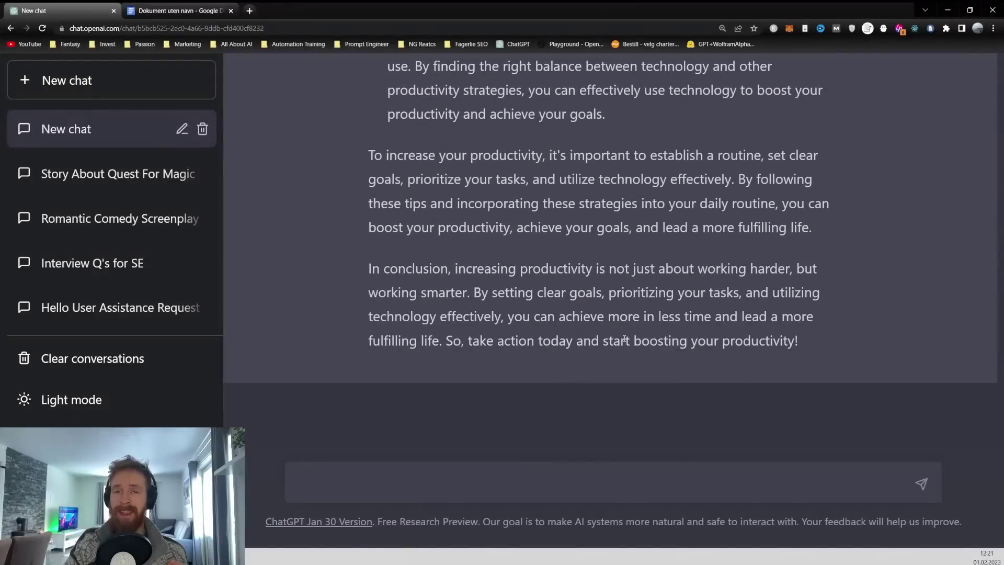
Examine the key takeaways in ChatGPT's summary, covering clear goals, time management and technology use.
{"action": "scroll", "coordinate": [622, 333], "scroll_direction": "up", "scroll_amount": 12}
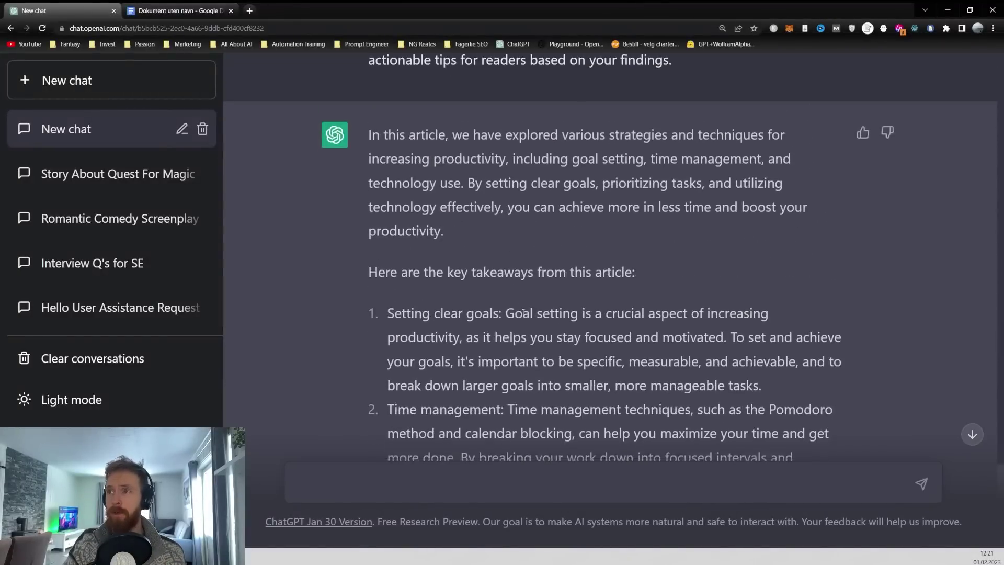
{"action": "scroll", "coordinate": [469, 293], "scroll_direction": "down", "scroll_amount": 2}
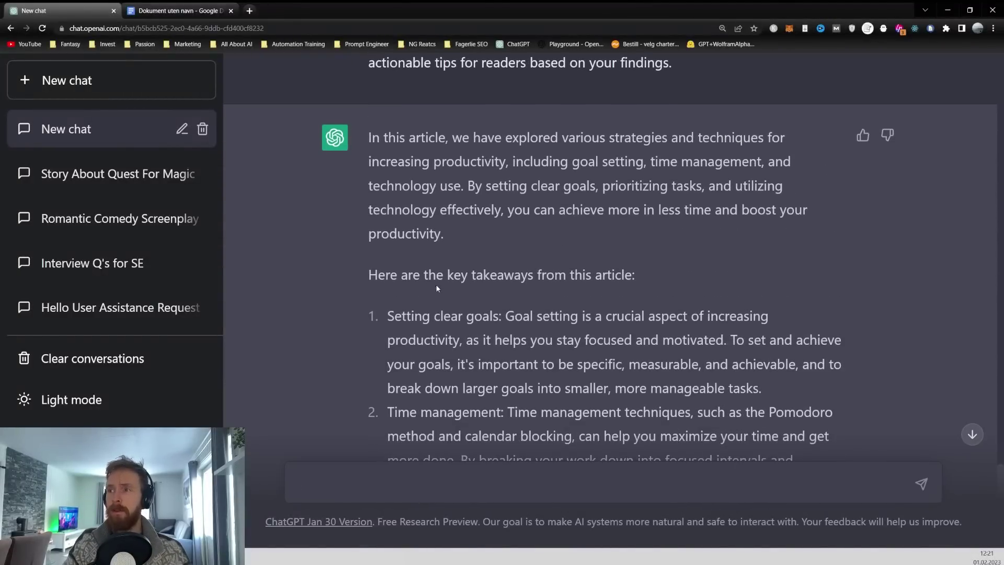
{"action": "left_click_drag", "start_coordinate": [445, 275], "coordinate": [624, 275]}
{"action": "left_click_drag", "start_coordinate": [386, 317], "coordinate": [505, 317]}
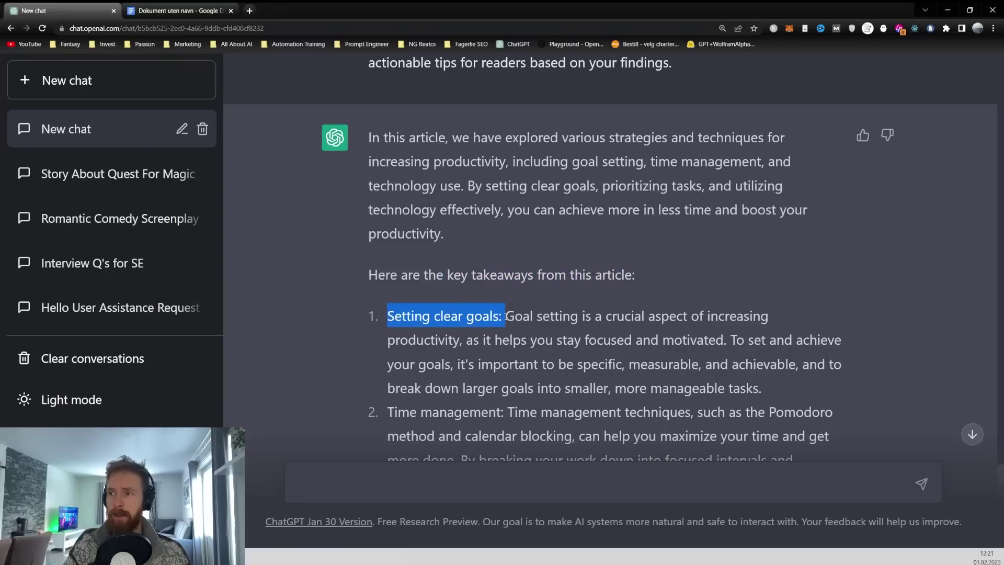
{"action": "scroll", "coordinate": [505, 317], "scroll_direction": "down", "scroll_amount": 2}
{"action": "left_click_drag", "start_coordinate": [387, 314], "coordinate": [506, 314]}
{"action": "scroll", "coordinate": [460, 312], "scroll_direction": "down", "scroll_amount": 2}
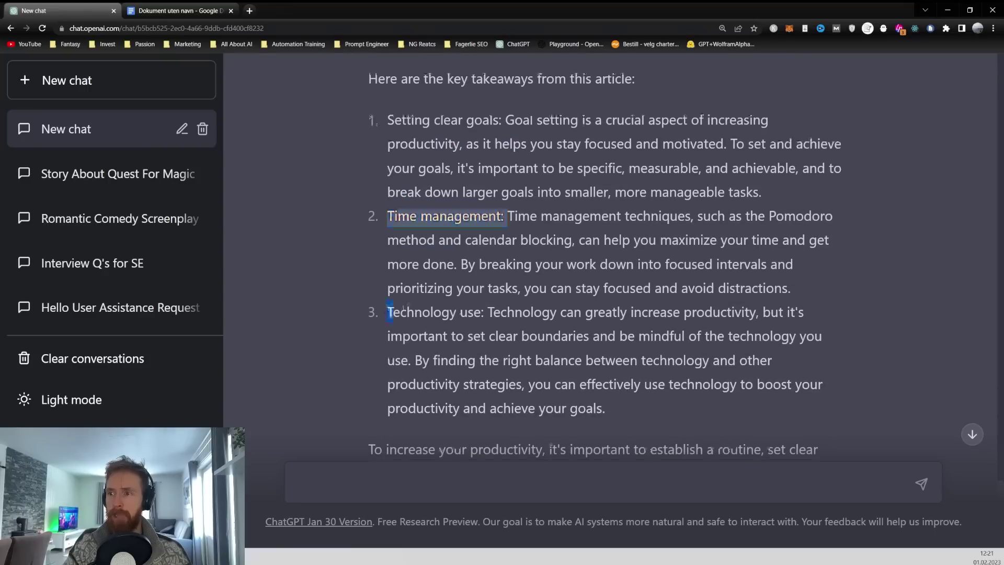
{"action": "left_click_drag", "start_coordinate": [387, 313], "coordinate": [482, 313]}
{"action": "scroll", "coordinate": [465, 303], "scroll_direction": "down", "scroll_amount": 5}
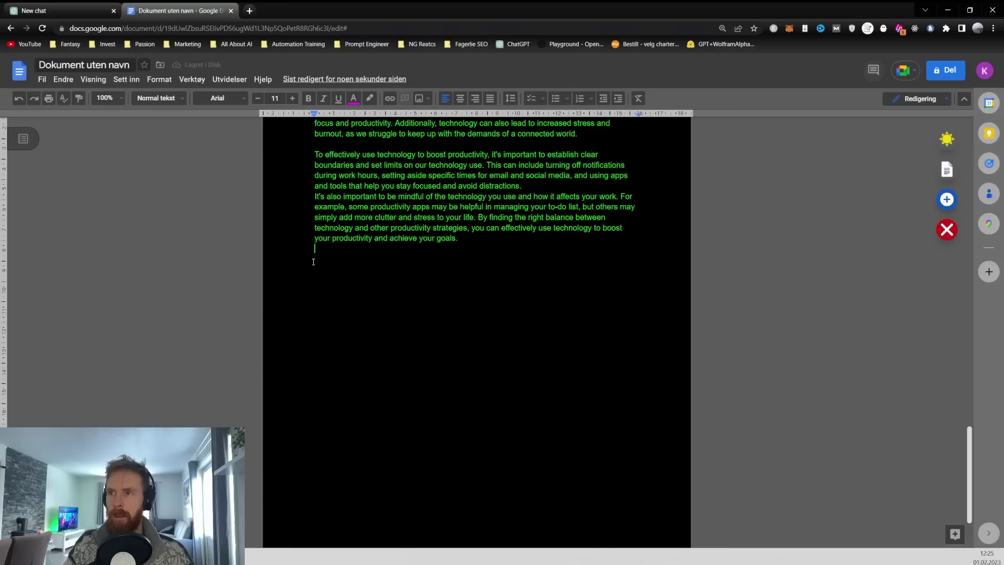
Paste ChatGPT's closing summary at the end of the Google Docs article, below the technology section.
{"action": "key", "text": "ctrl+v"}
{"action": "left_click_drag", "start_coordinate": [526, 208], "coordinate": [315, 208]}
{"action": "left_click", "coordinate": [343, 275]}
Check the word count of the Google Docs article and skim through the finished text.
{"action": "scroll", "coordinate": [343, 275], "scroll_direction": "up", "scroll_amount": 15}
{"action": "scroll", "coordinate": [342, 276], "scroll_direction": "up", "scroll_amount": 10}
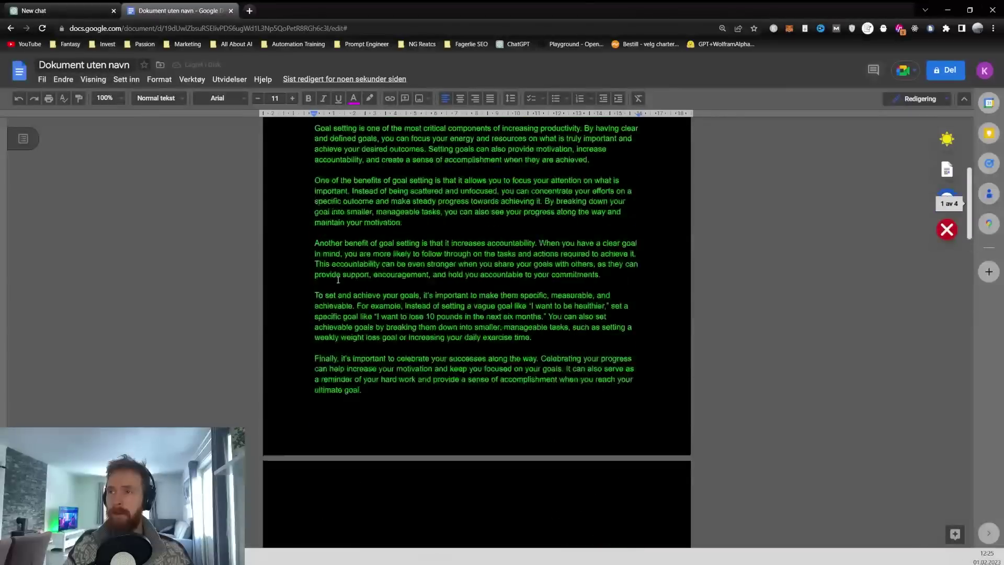
{"action": "left_click", "coordinate": [191, 79]}
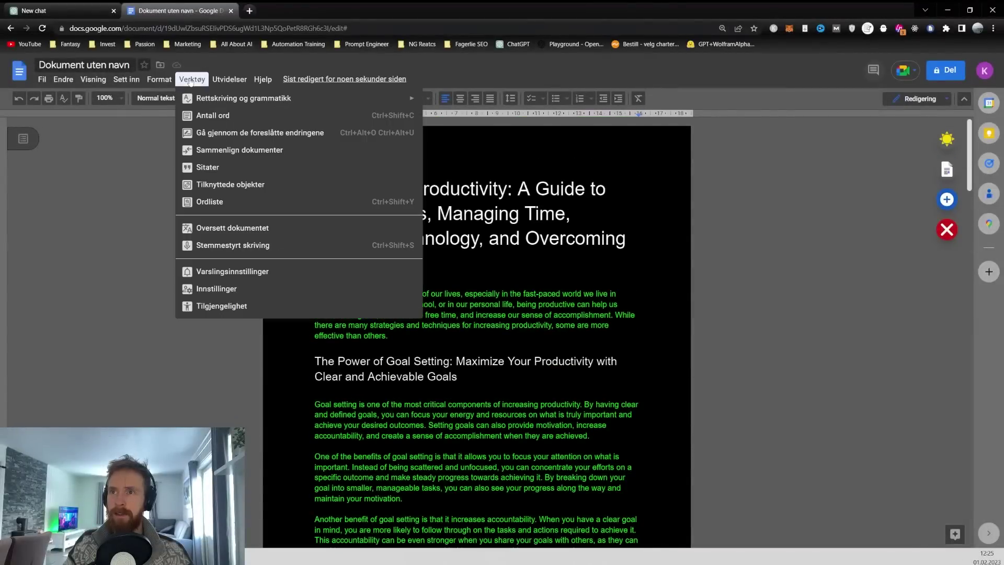
{"action": "left_click", "coordinate": [216, 117]}
{"action": "left_click_drag", "start_coordinate": [557, 271], "coordinate": [584, 271]}
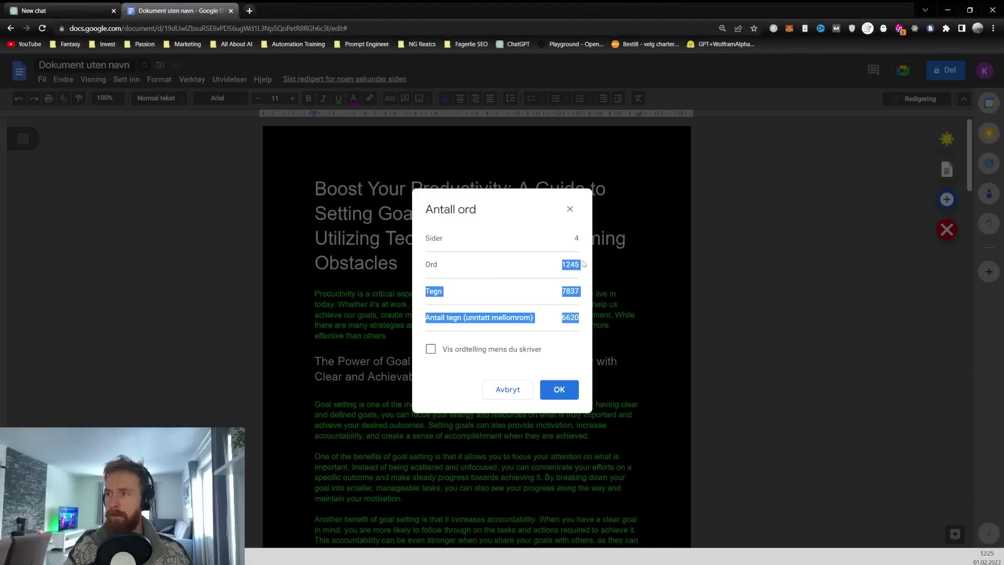
{"action": "left_click", "coordinate": [570, 209]}
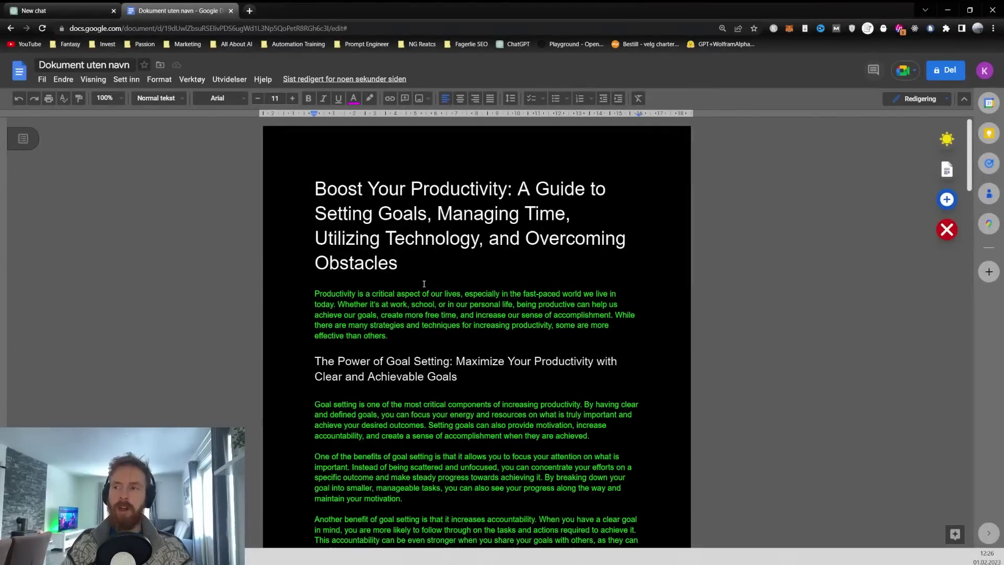
{"action": "scroll", "coordinate": [424, 284], "scroll_direction": "down", "scroll_amount": 6}
{"action": "scroll", "coordinate": [424, 288], "scroll_direction": "down", "scroll_amount": 20}
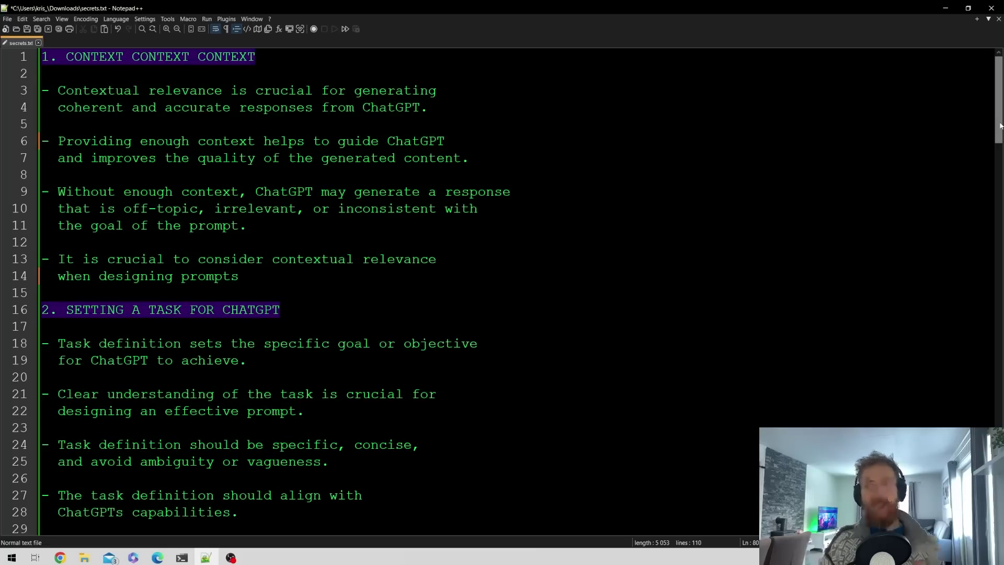
Revisit the "4. ITERATIONS" section of secrets.txt in Notepad++, and return to the start of the notes.
{"action": "left_click_drag", "start_coordinate": [1000, 125], "coordinate": [971, 286]}
{"action": "left_click_drag", "start_coordinate": [196, 129], "coordinate": [31, 122]}
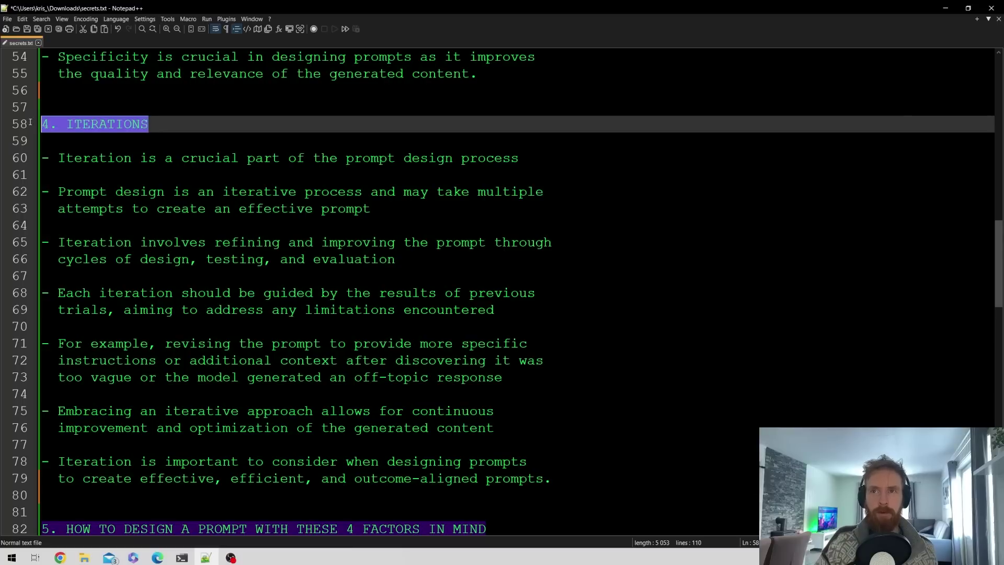
{"action": "left_click", "coordinate": [564, 269]}
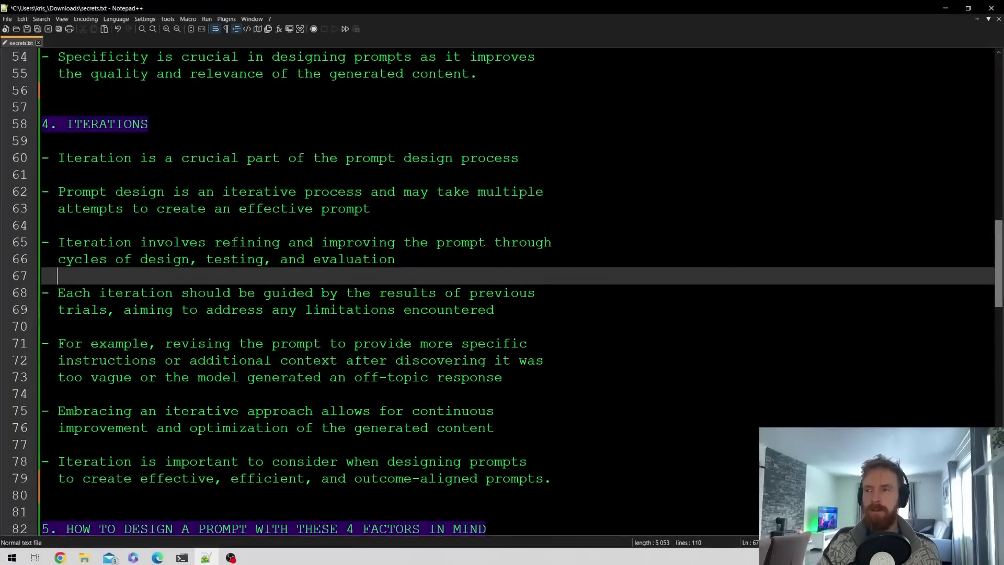
{"action": "left_click_drag", "start_coordinate": [997, 304], "coordinate": [999, 129]}
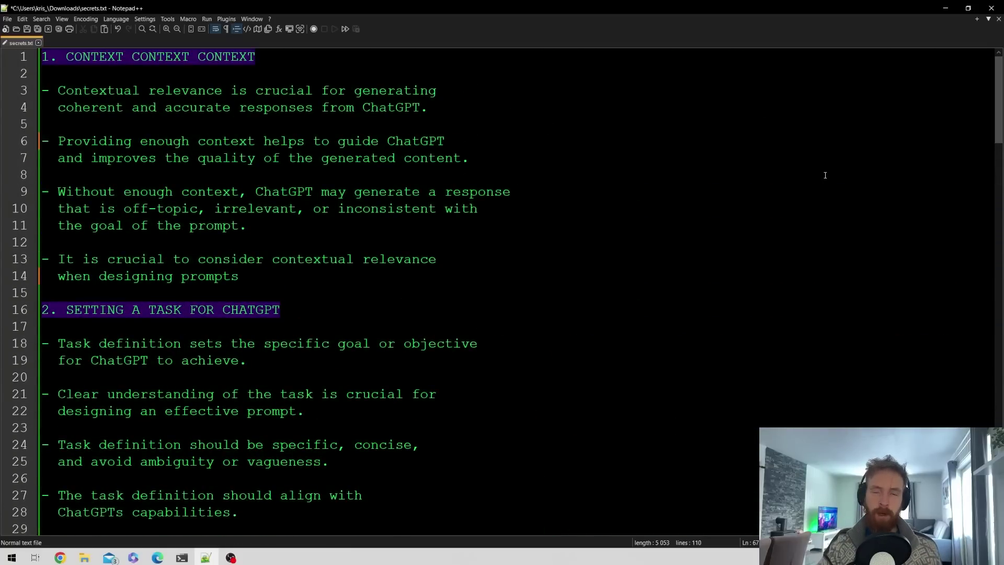